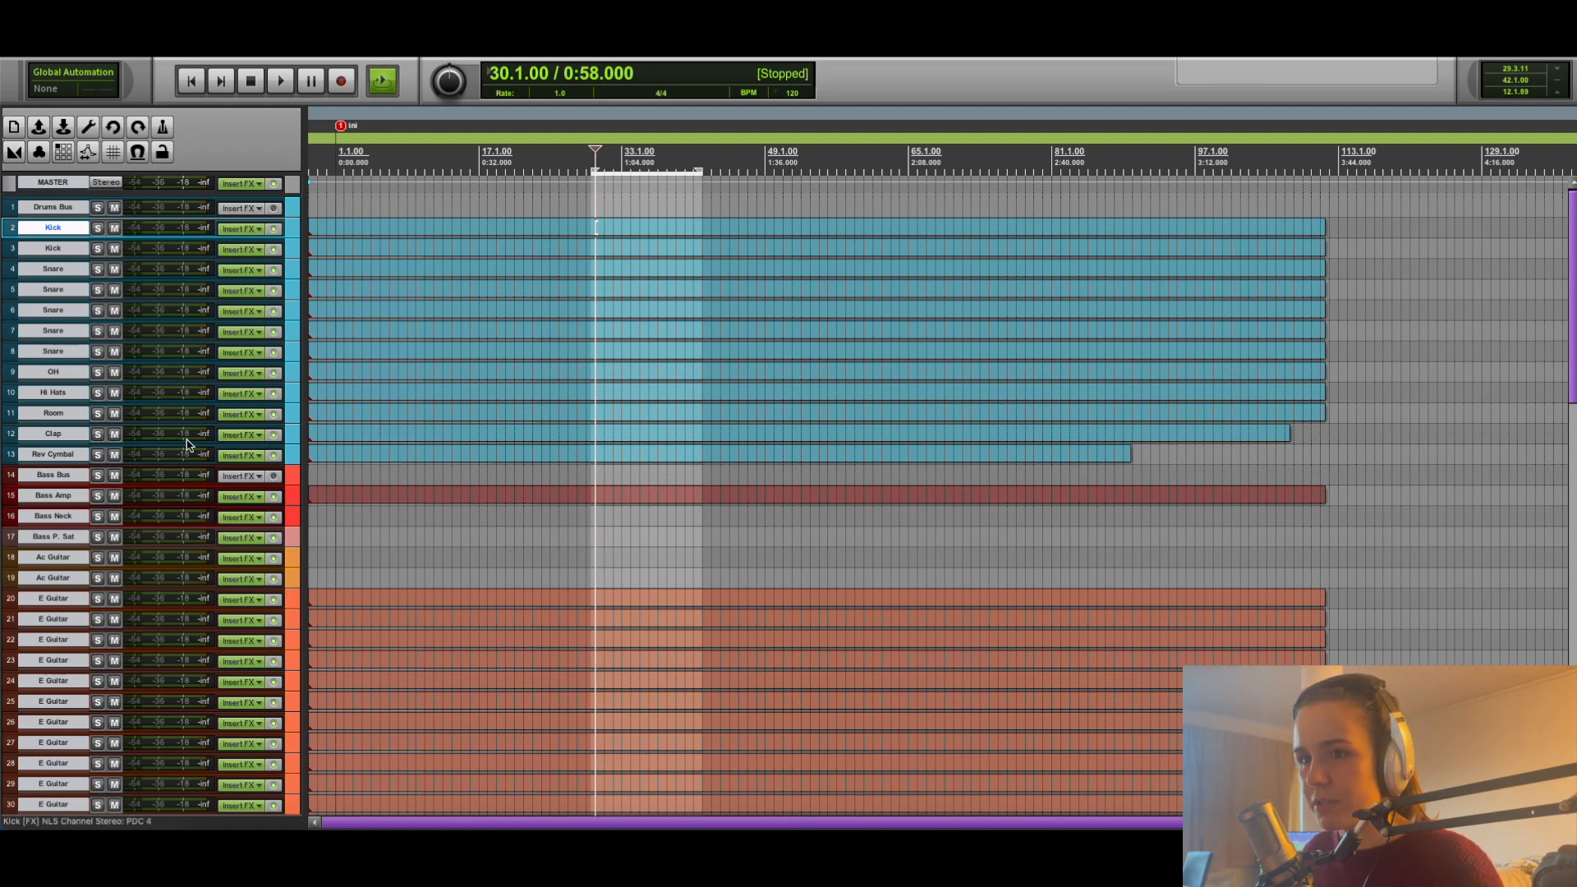
Shift the time selection earlier by its own length so that it spans 17.1.23 to 29.3.11.
left_click(375, 494)
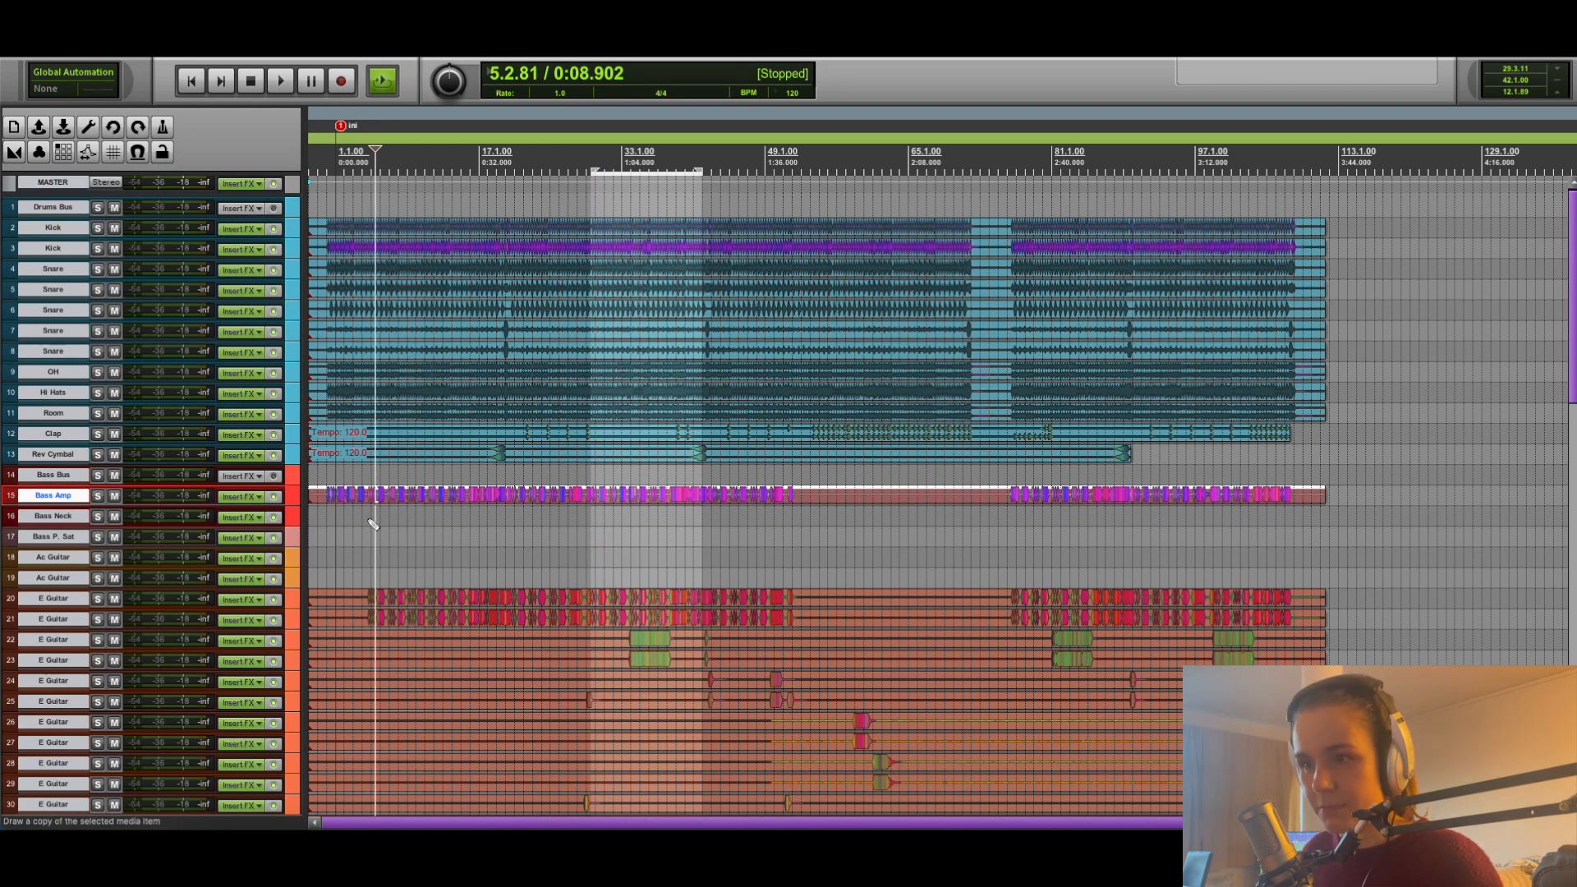
scroll(411, 529, "down", 1)
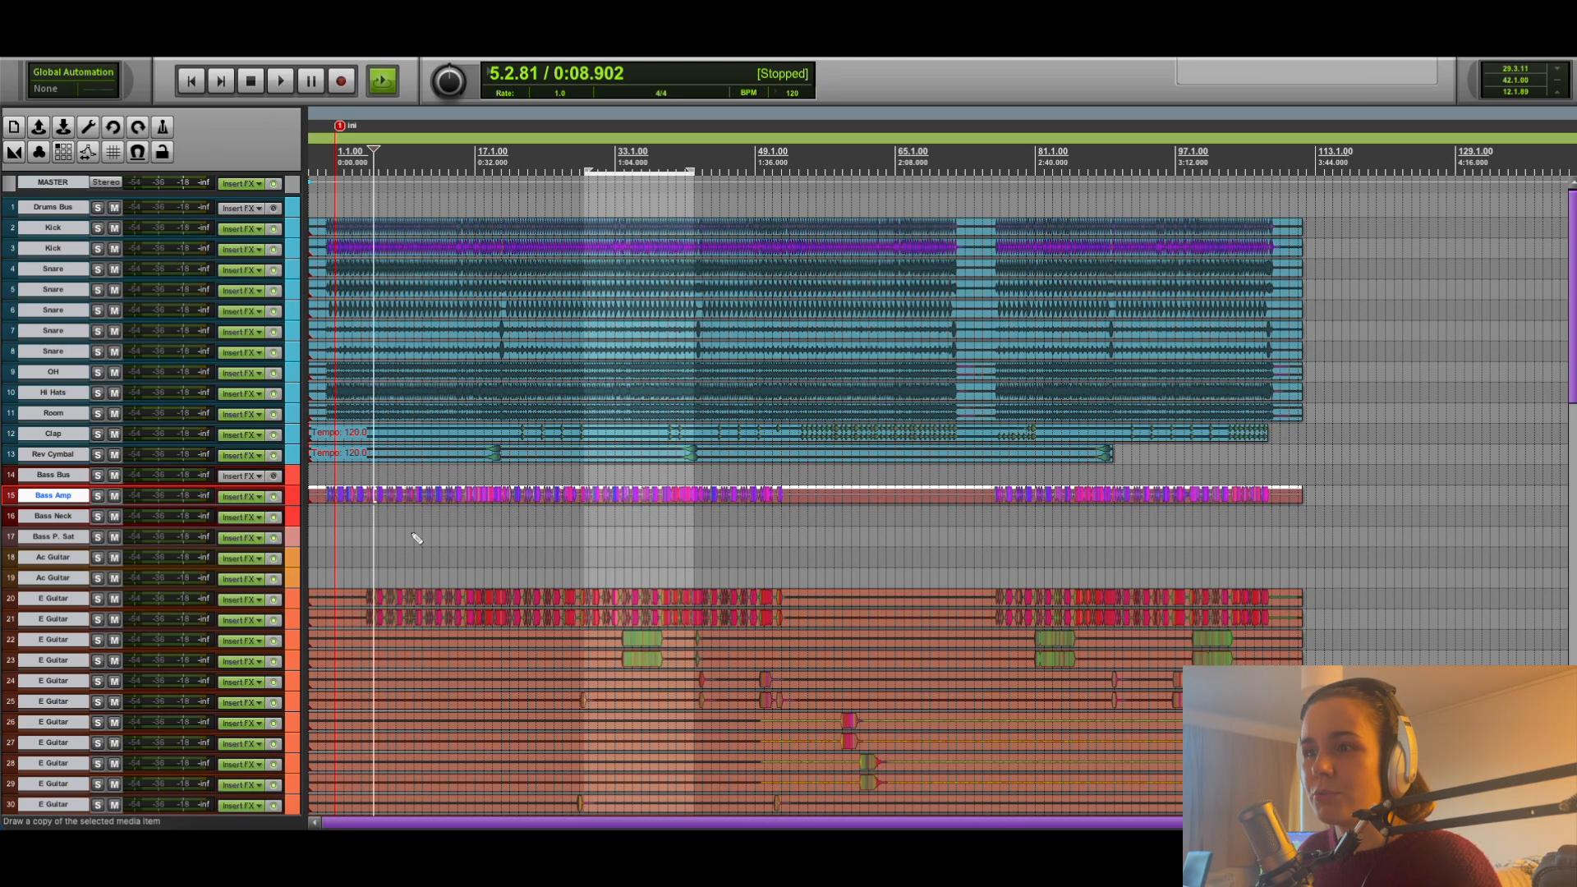
scroll(405, 529, "up", 1)
key("shift+comma")
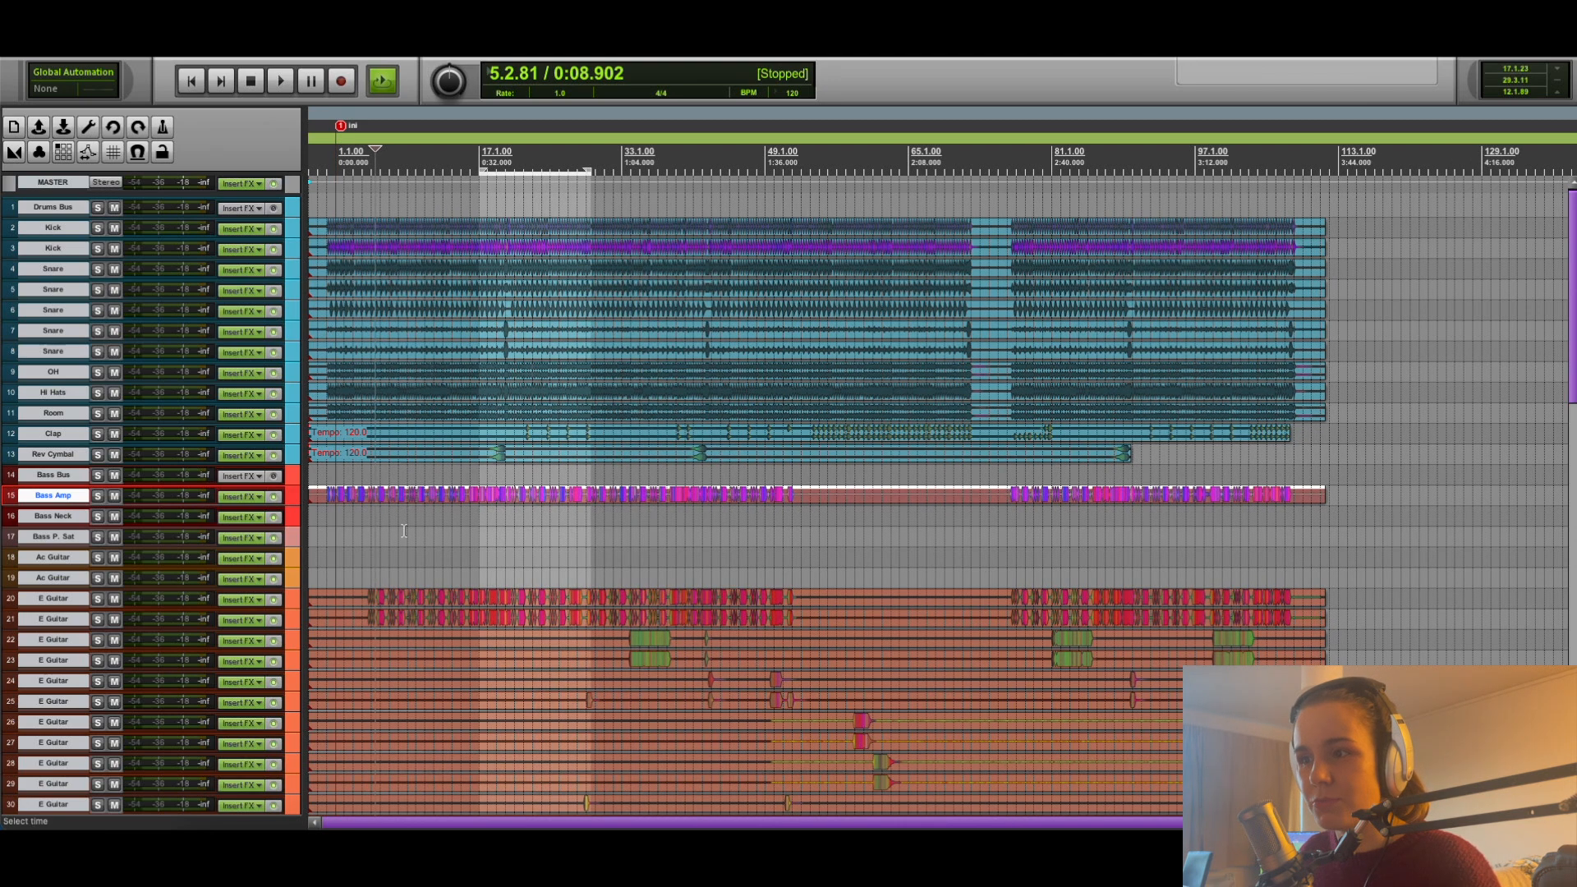
scroll(404, 532, "down", 1)
scroll(405, 535, "up", 1)
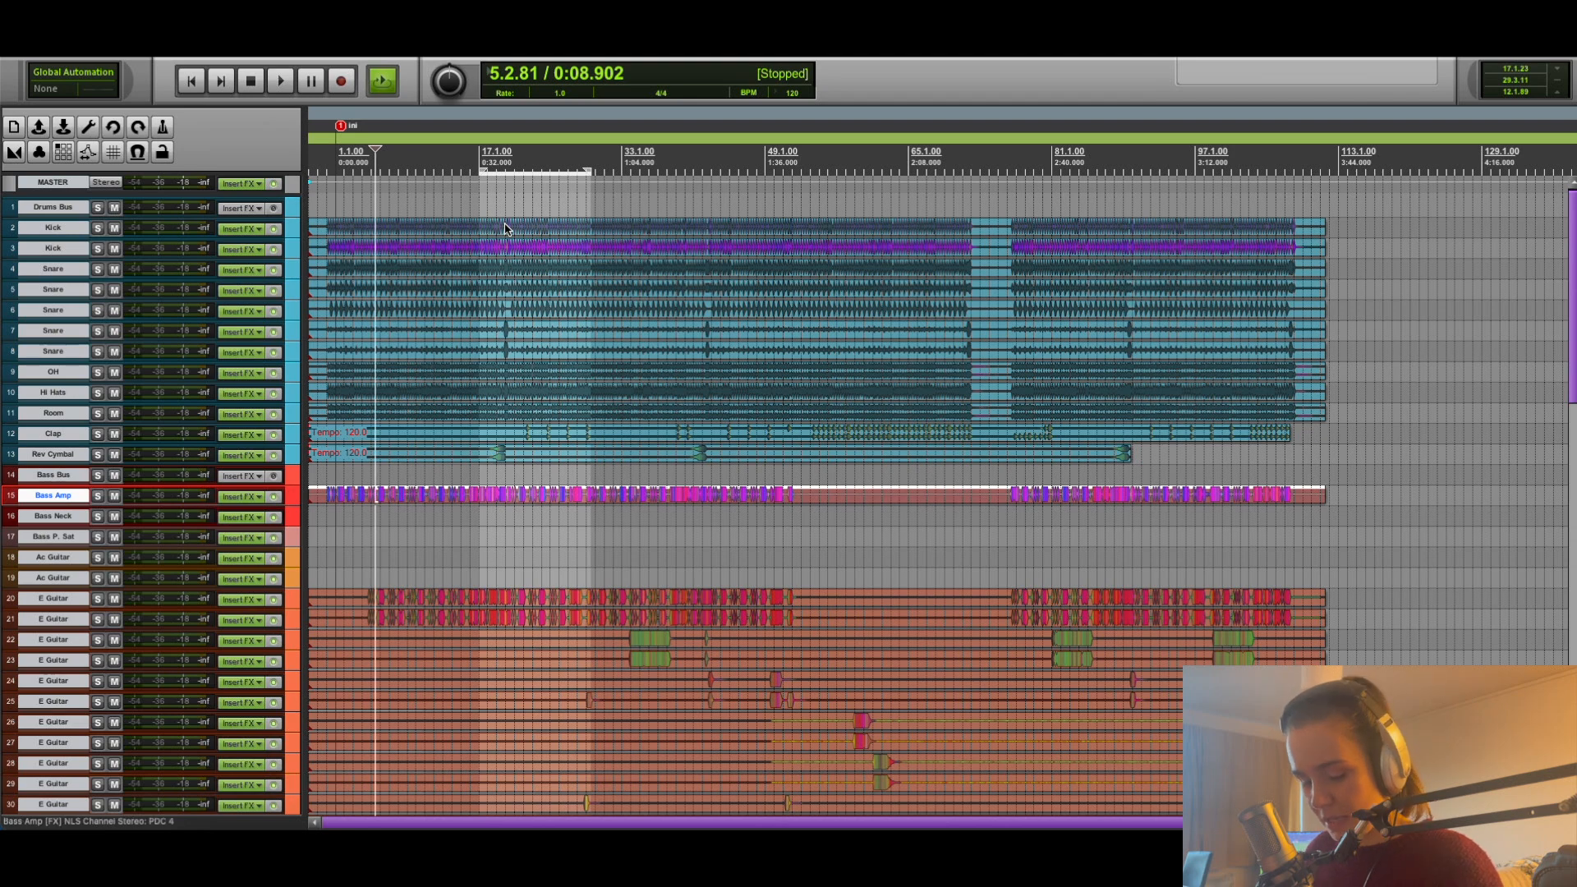
Move all media items together so that they start at bar 1.1.00, and clear the selection.
key("ctrl+a")
left_click_drag(423, 441, 454, 439)
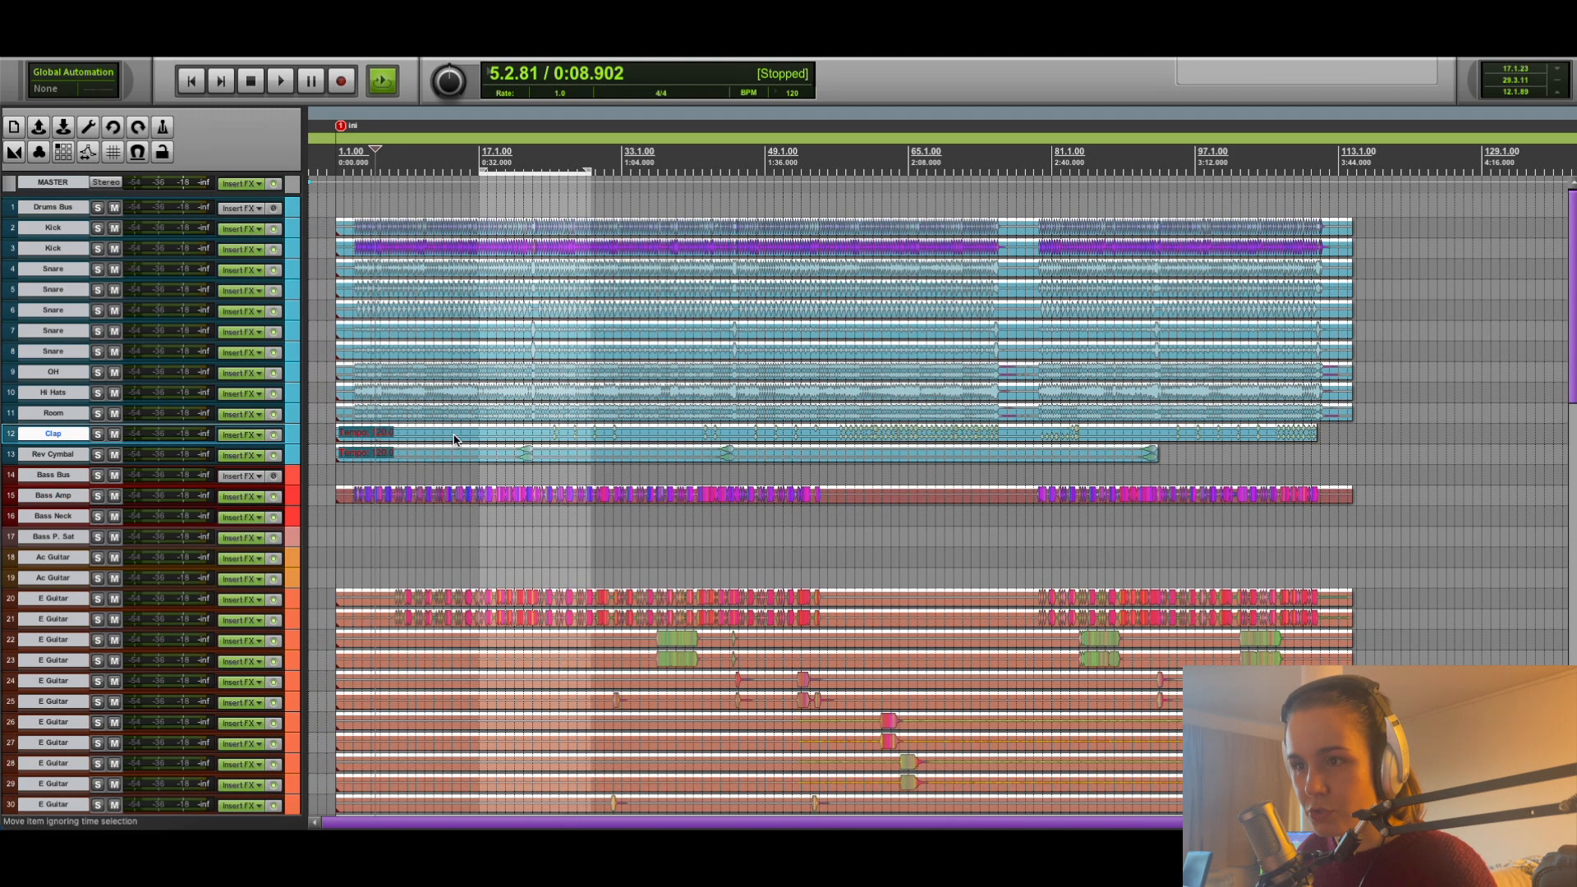
left_click(567, 557)
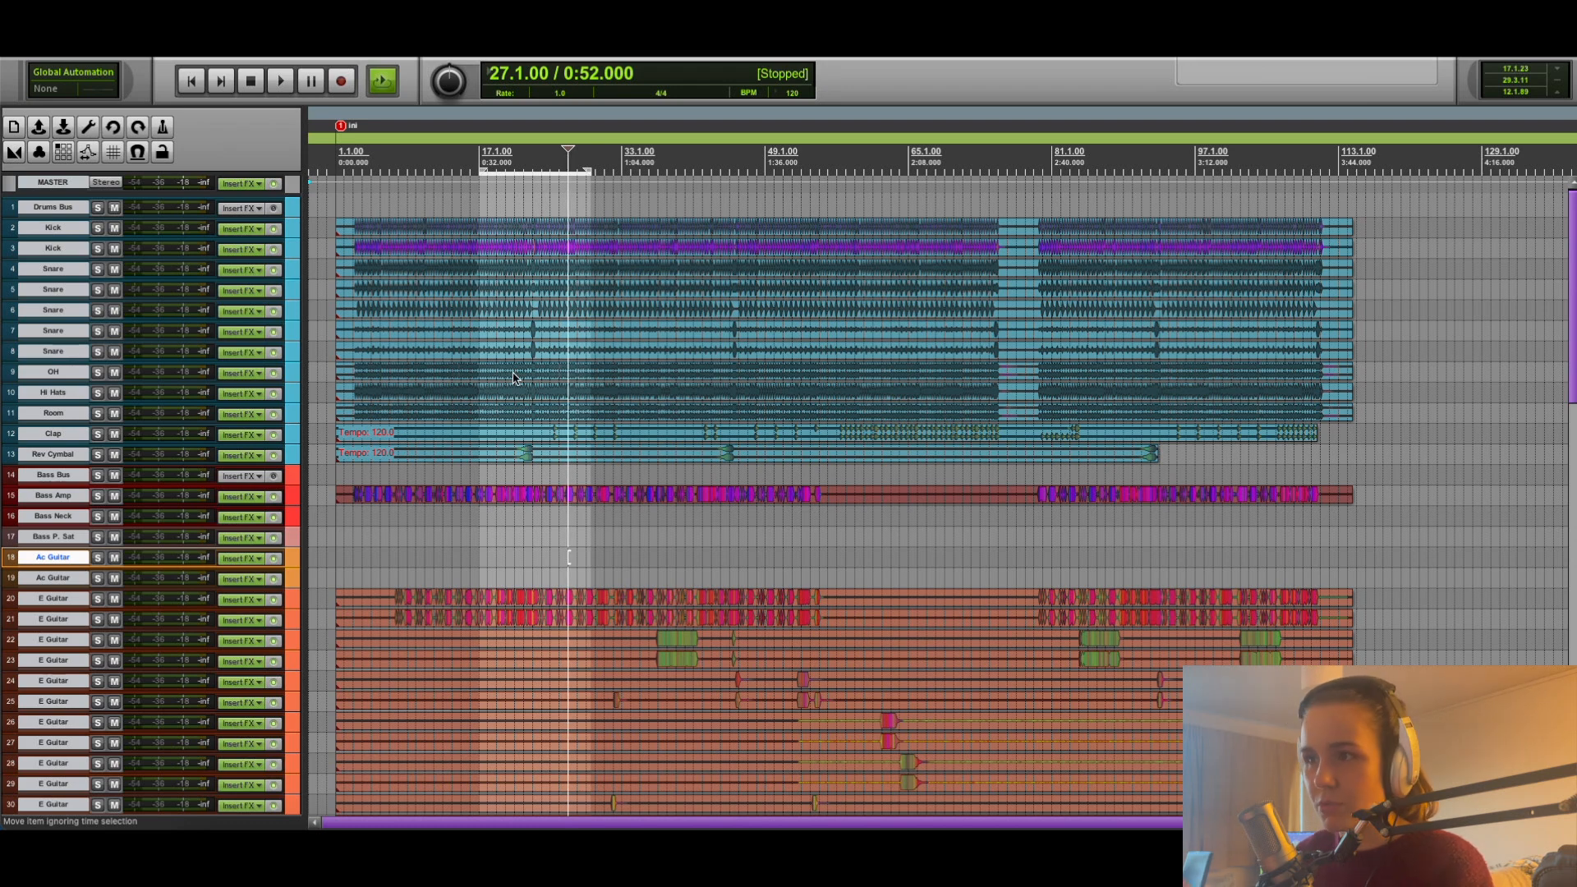
Show the mixer and pull the first Kick track's fader down to -inf.
scroll(206, 355, "down", 10)
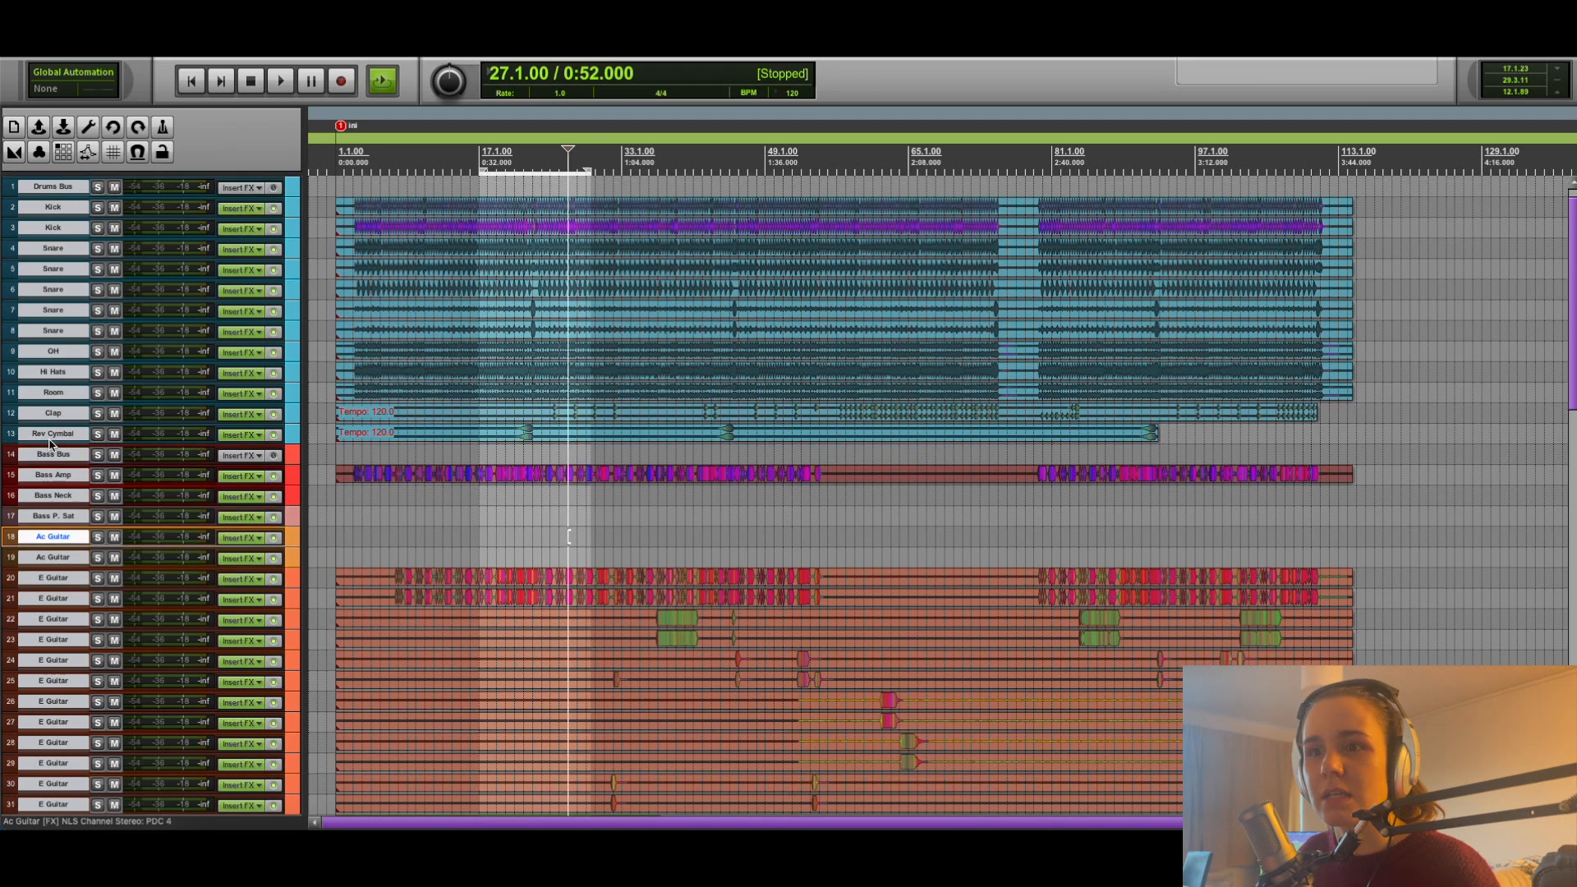
scroll(47, 451, "down", 15)
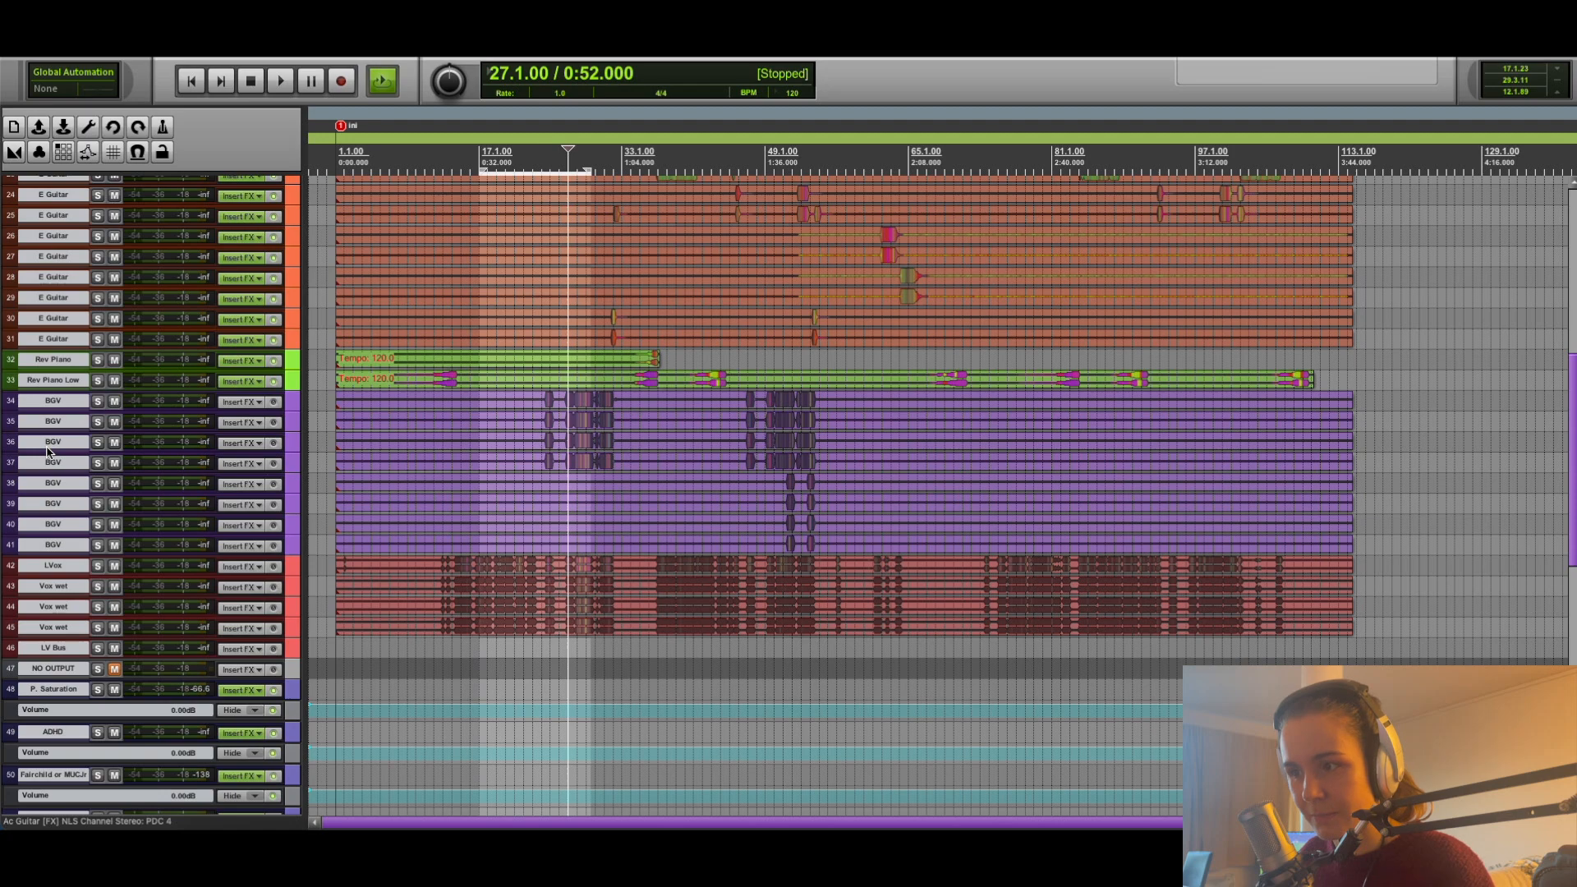
scroll(47, 451, "up", 20)
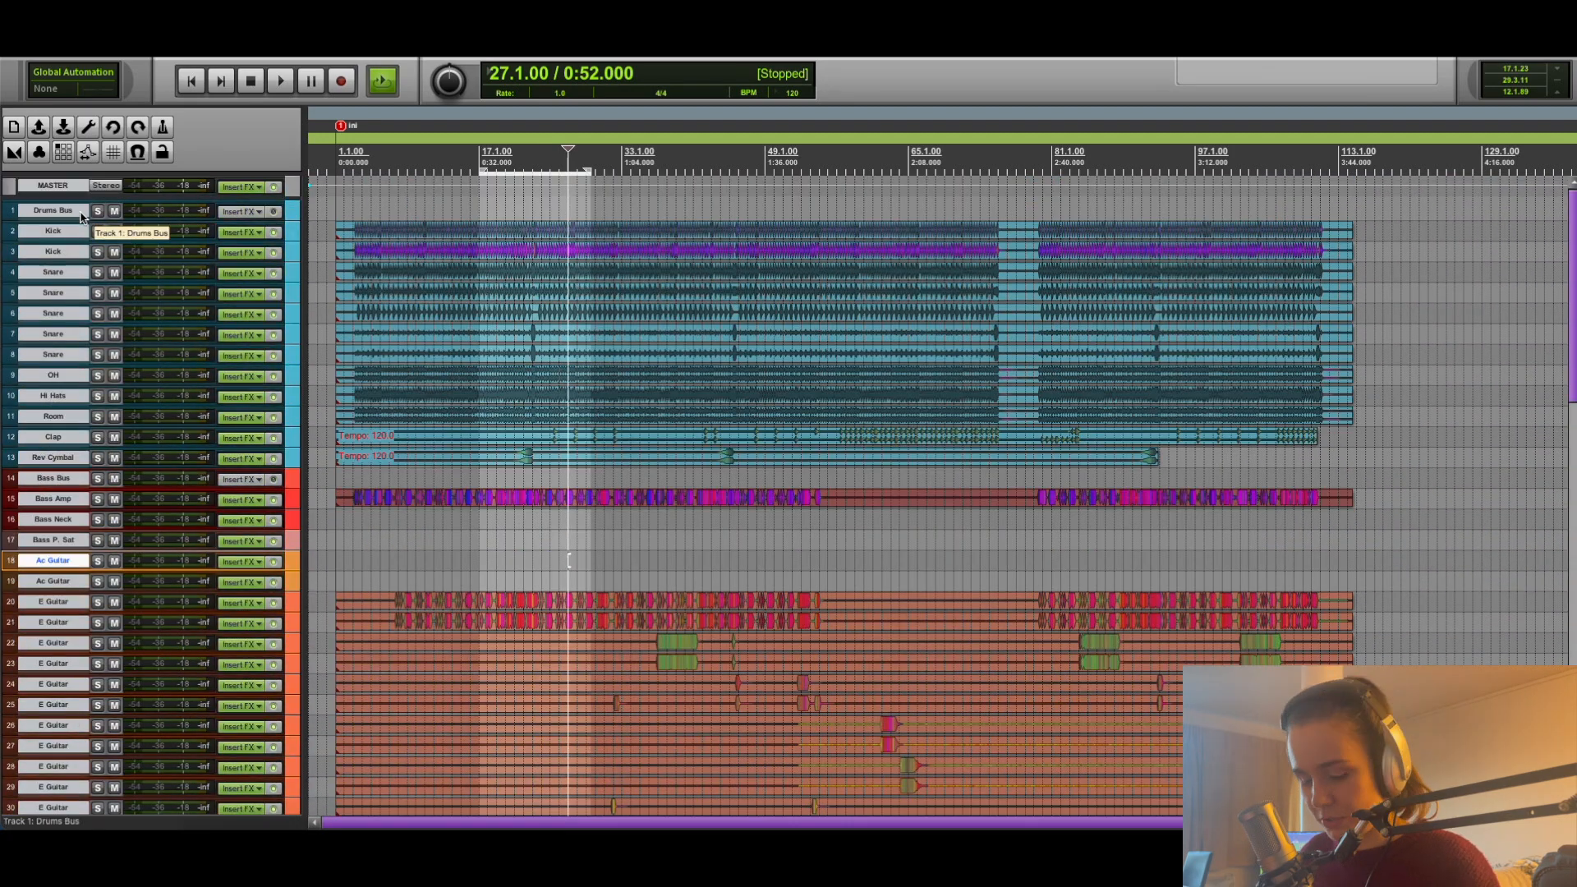
key("super+m")
scroll(594, 598, "right", 3)
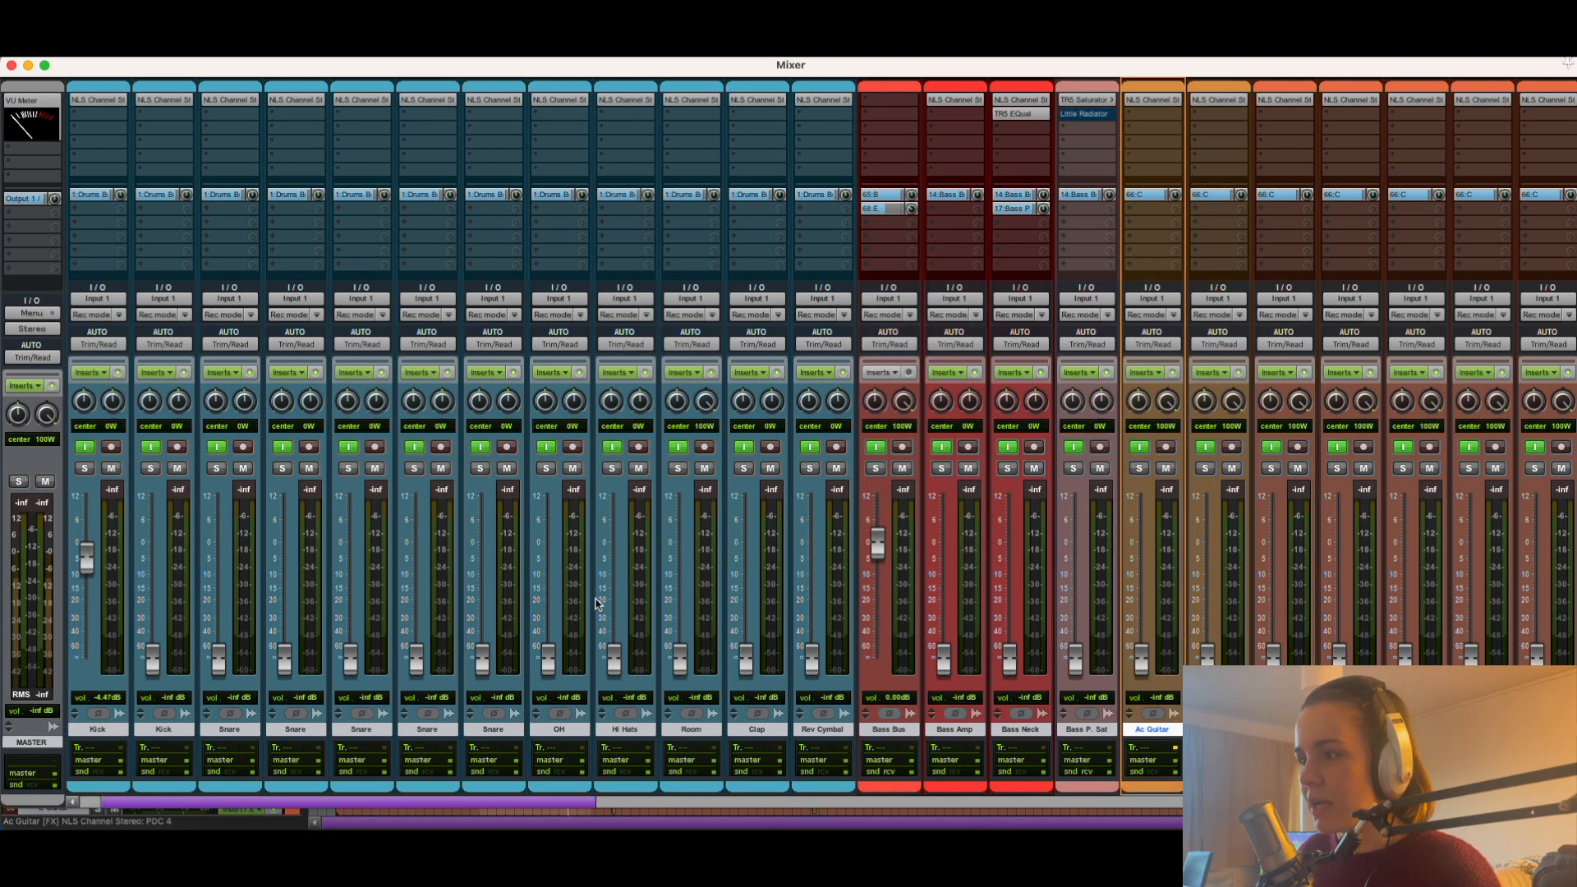
scroll(590, 600, "left", 3)
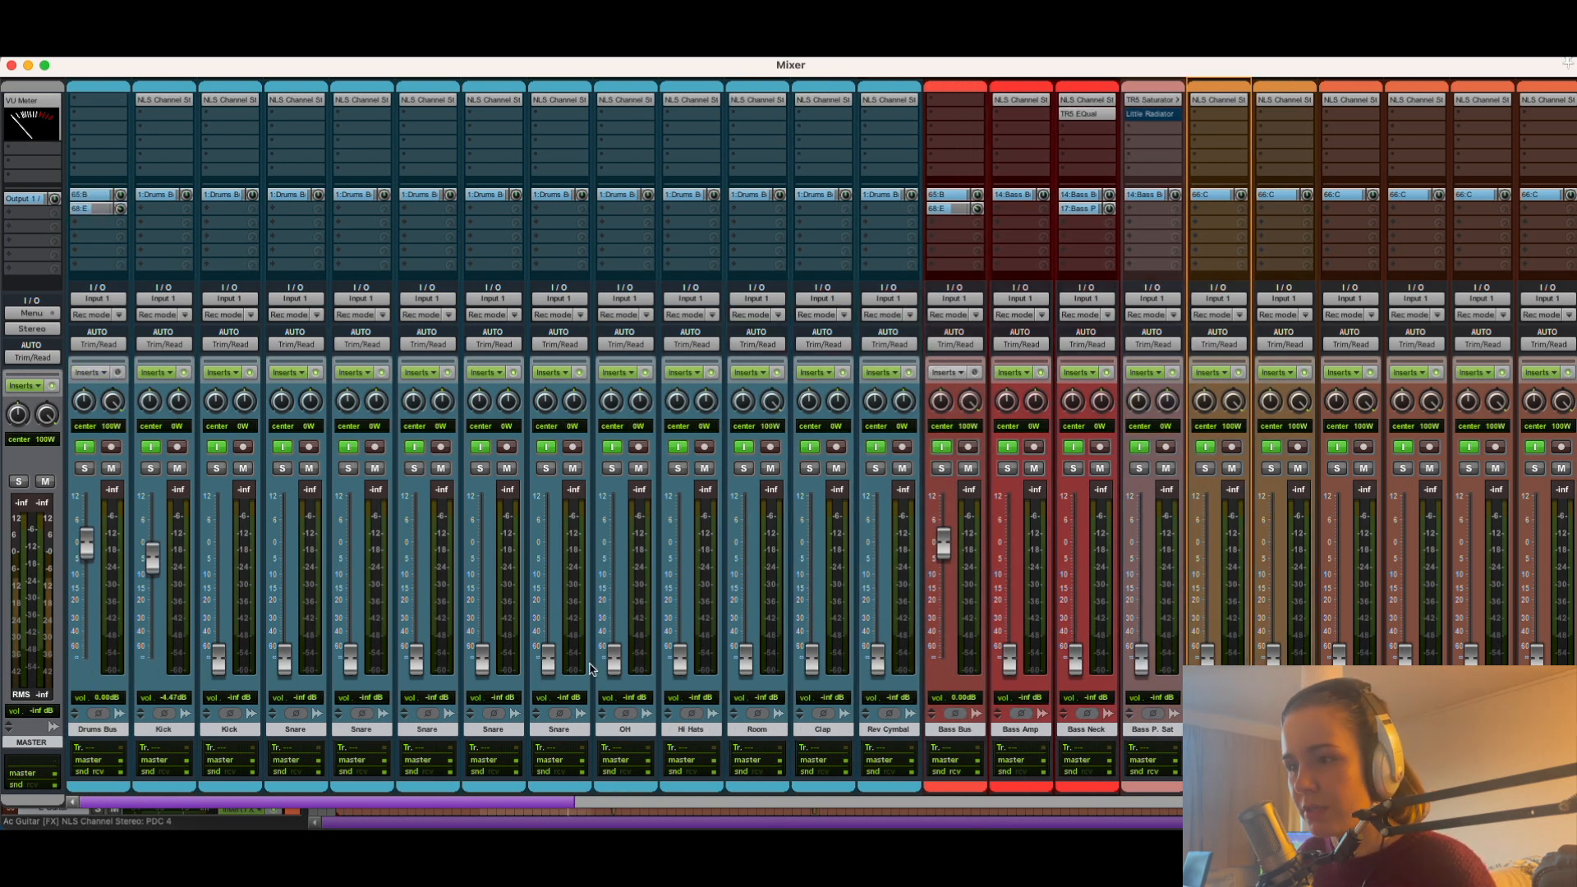
left_click_drag(154, 558, 158, 661)
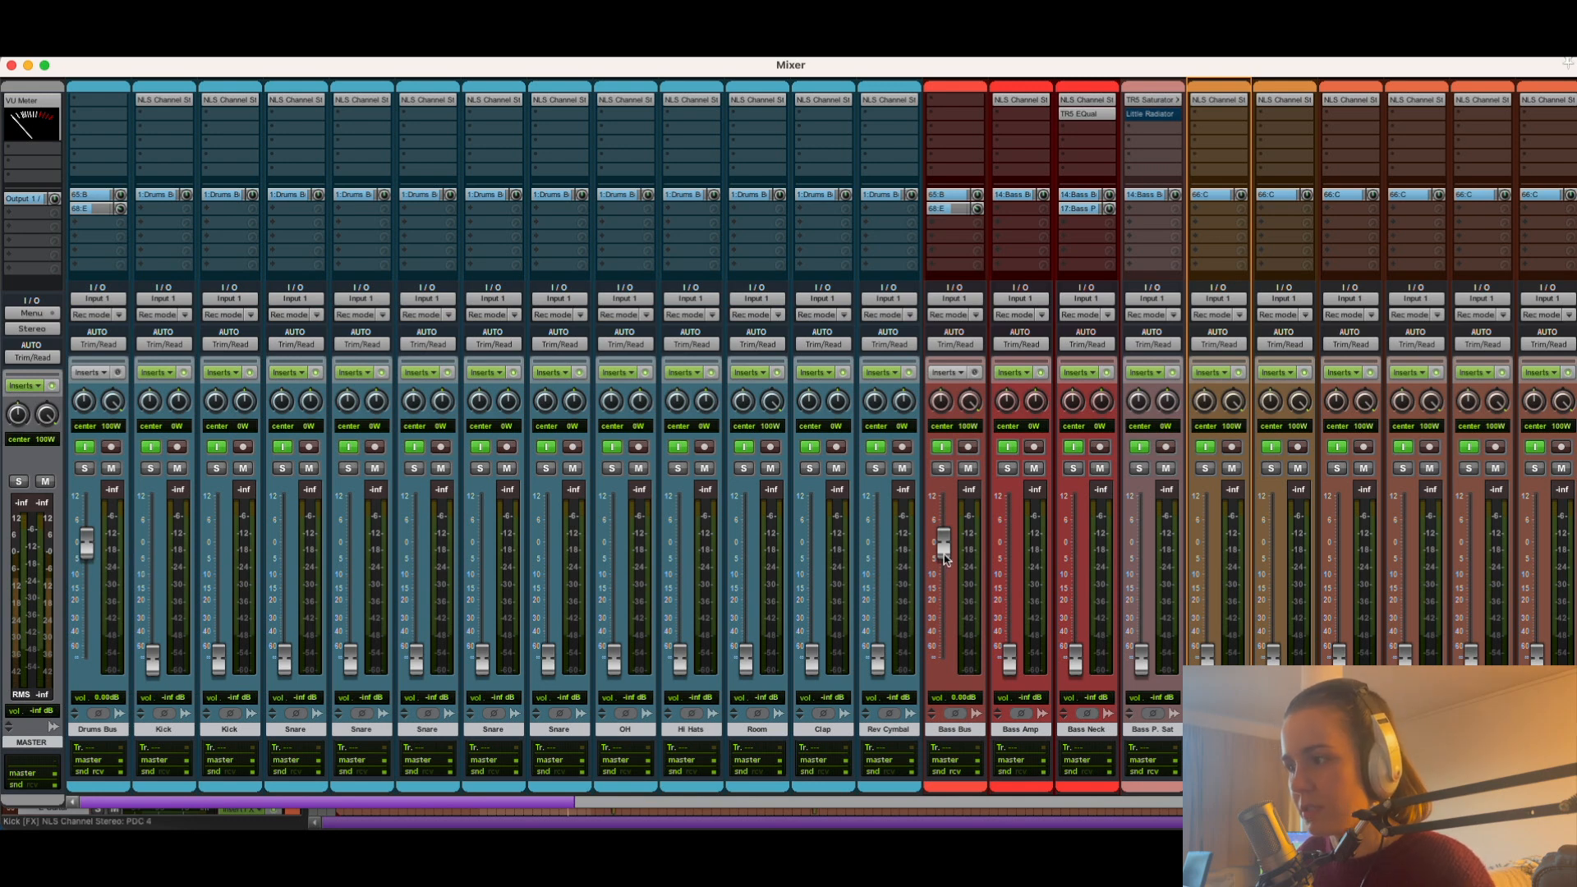
Set the first Kick track's fader to 0.00 dB and play the song to check the channel peak levels.
mouse_move(943, 559)
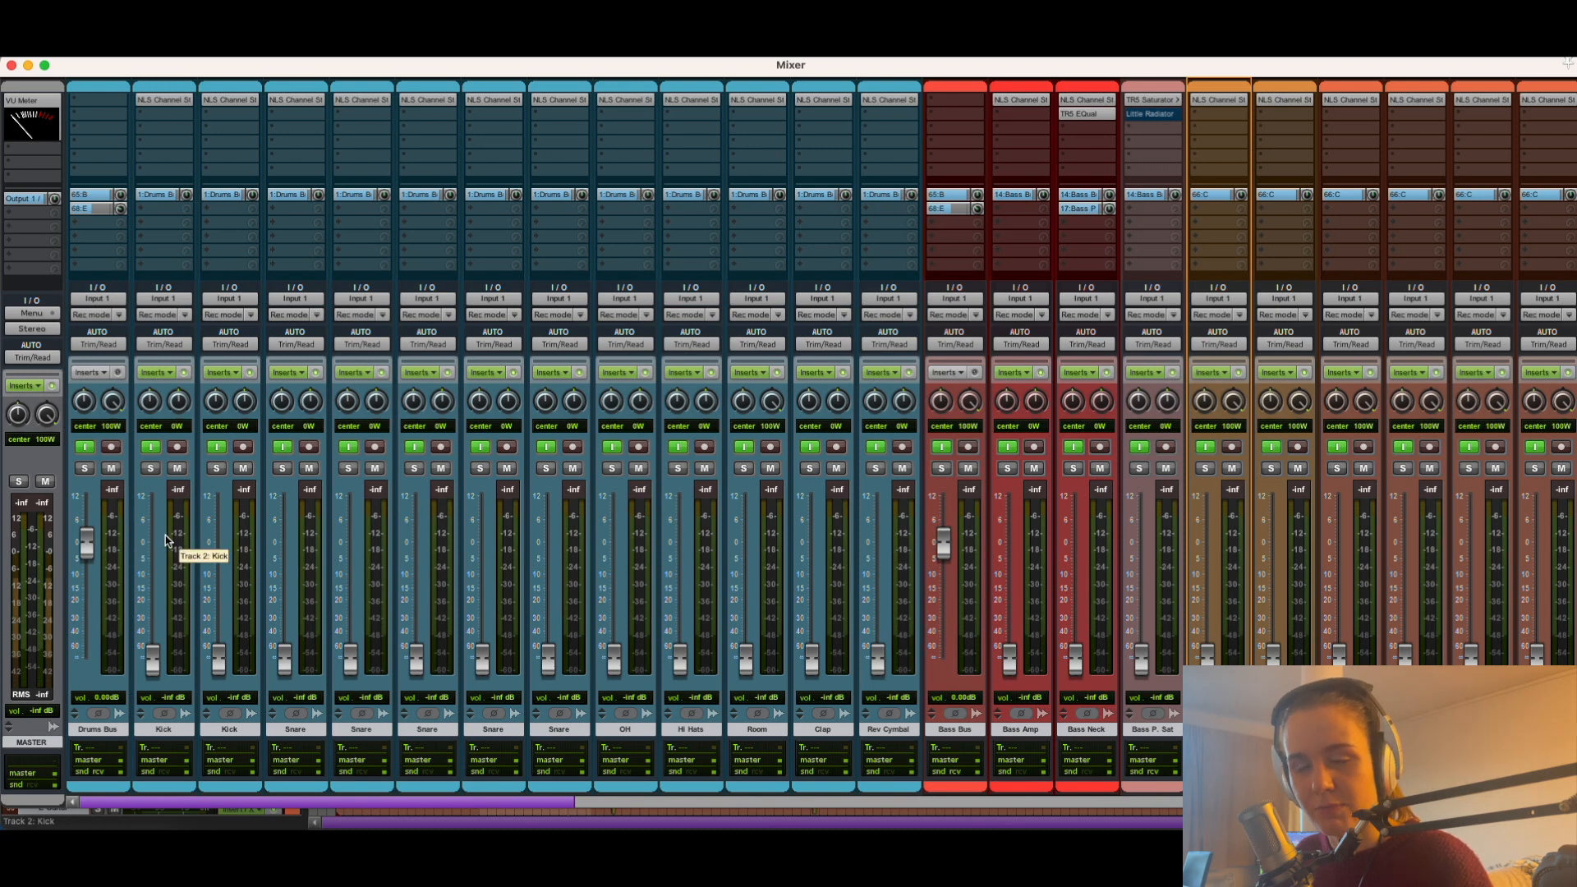
left_click(153, 657, "alt")
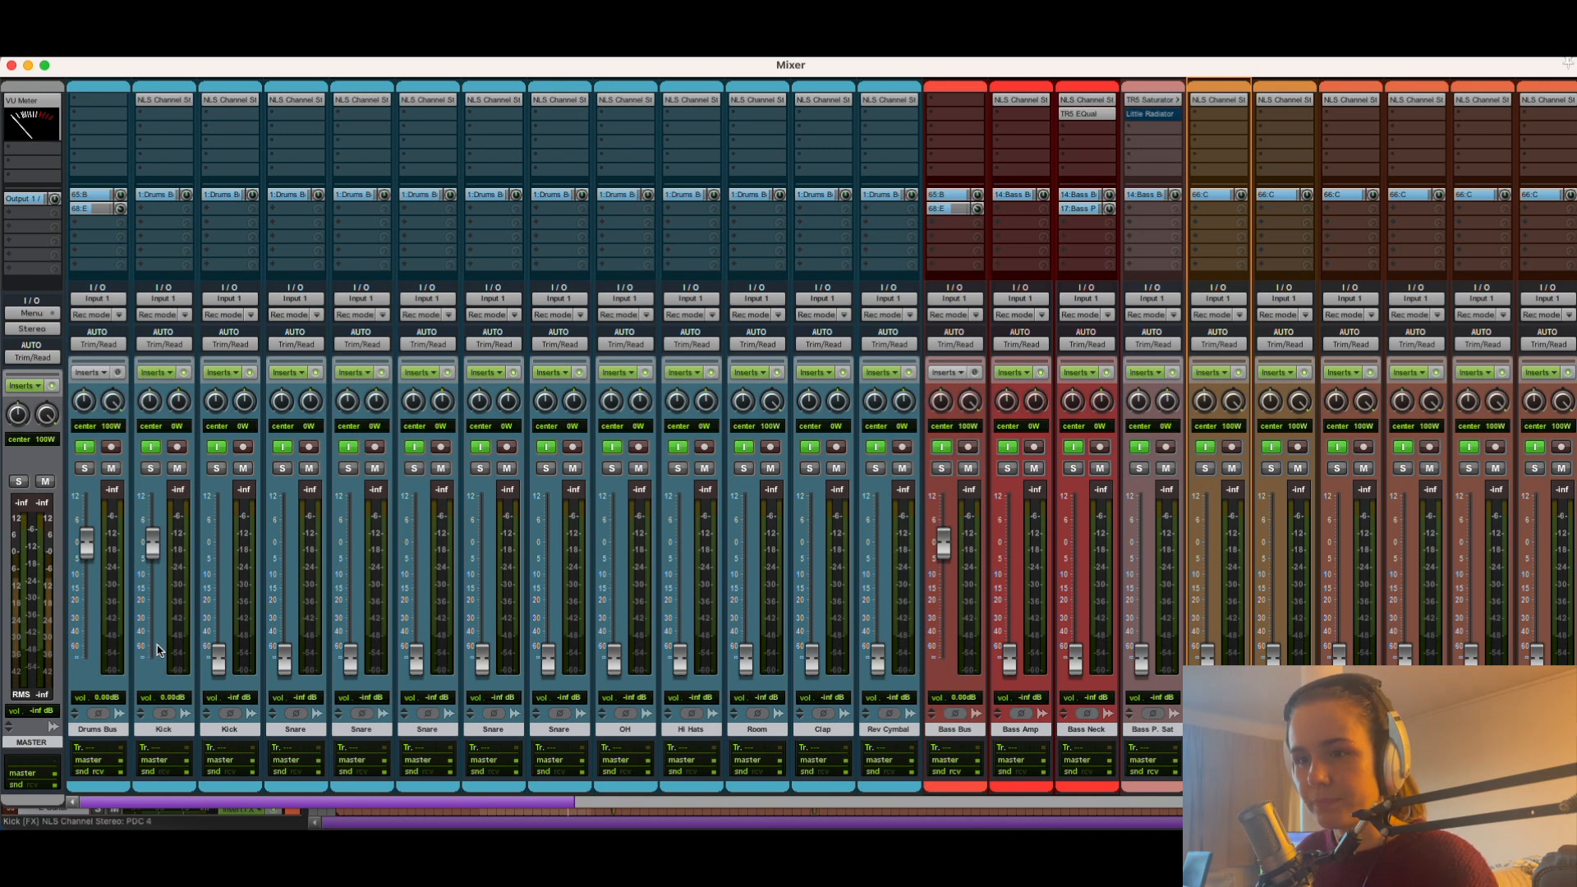
mouse_move(155, 551)
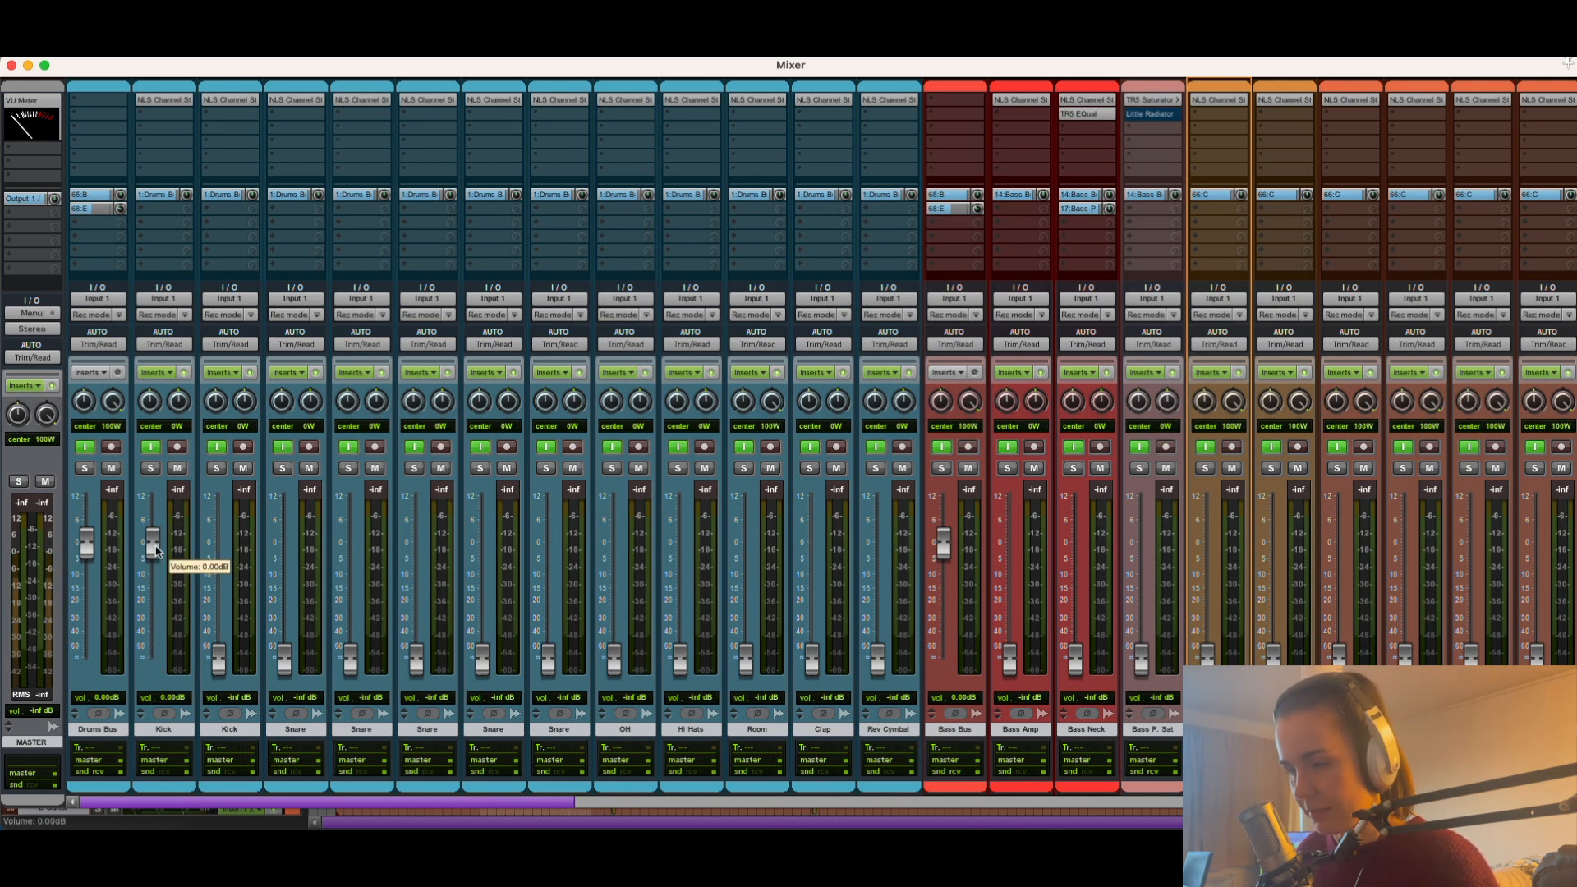
key("super+equal")
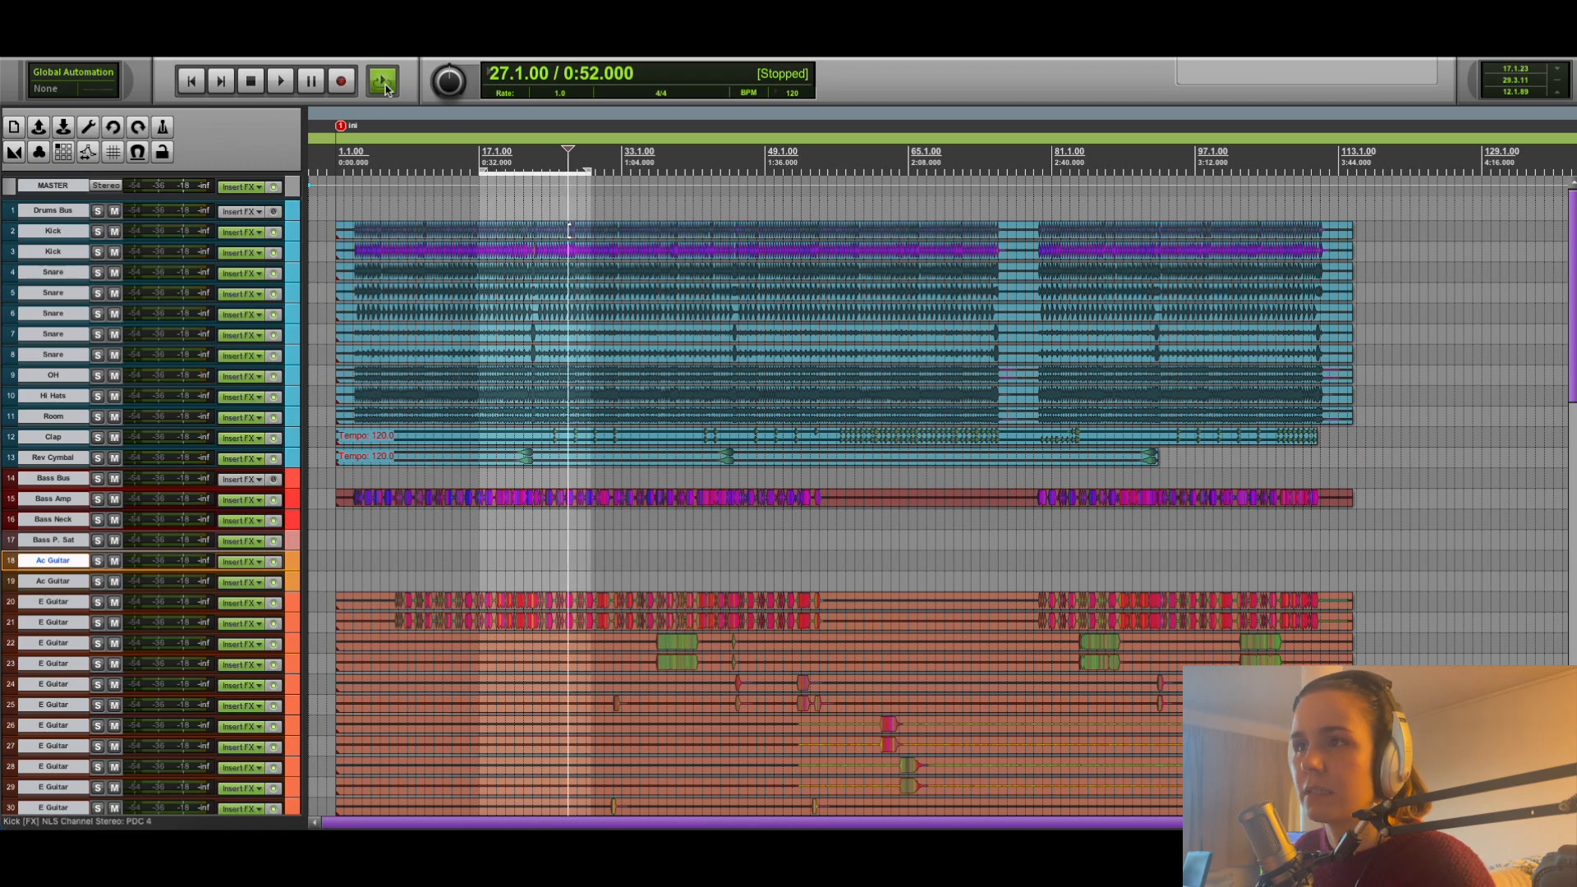
key("super+equal")
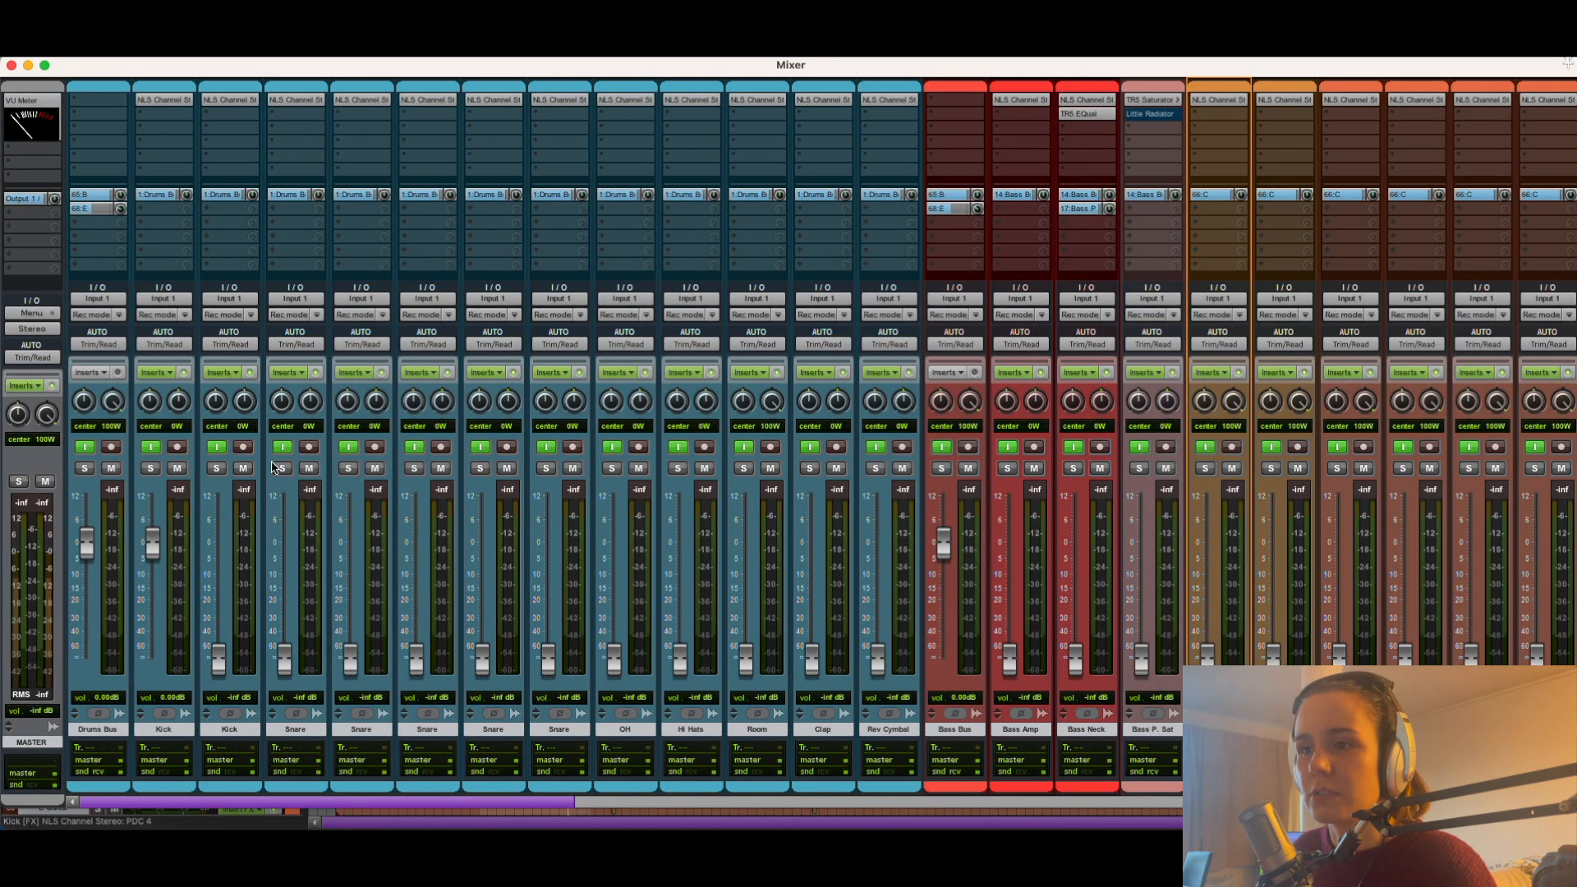
key("space")
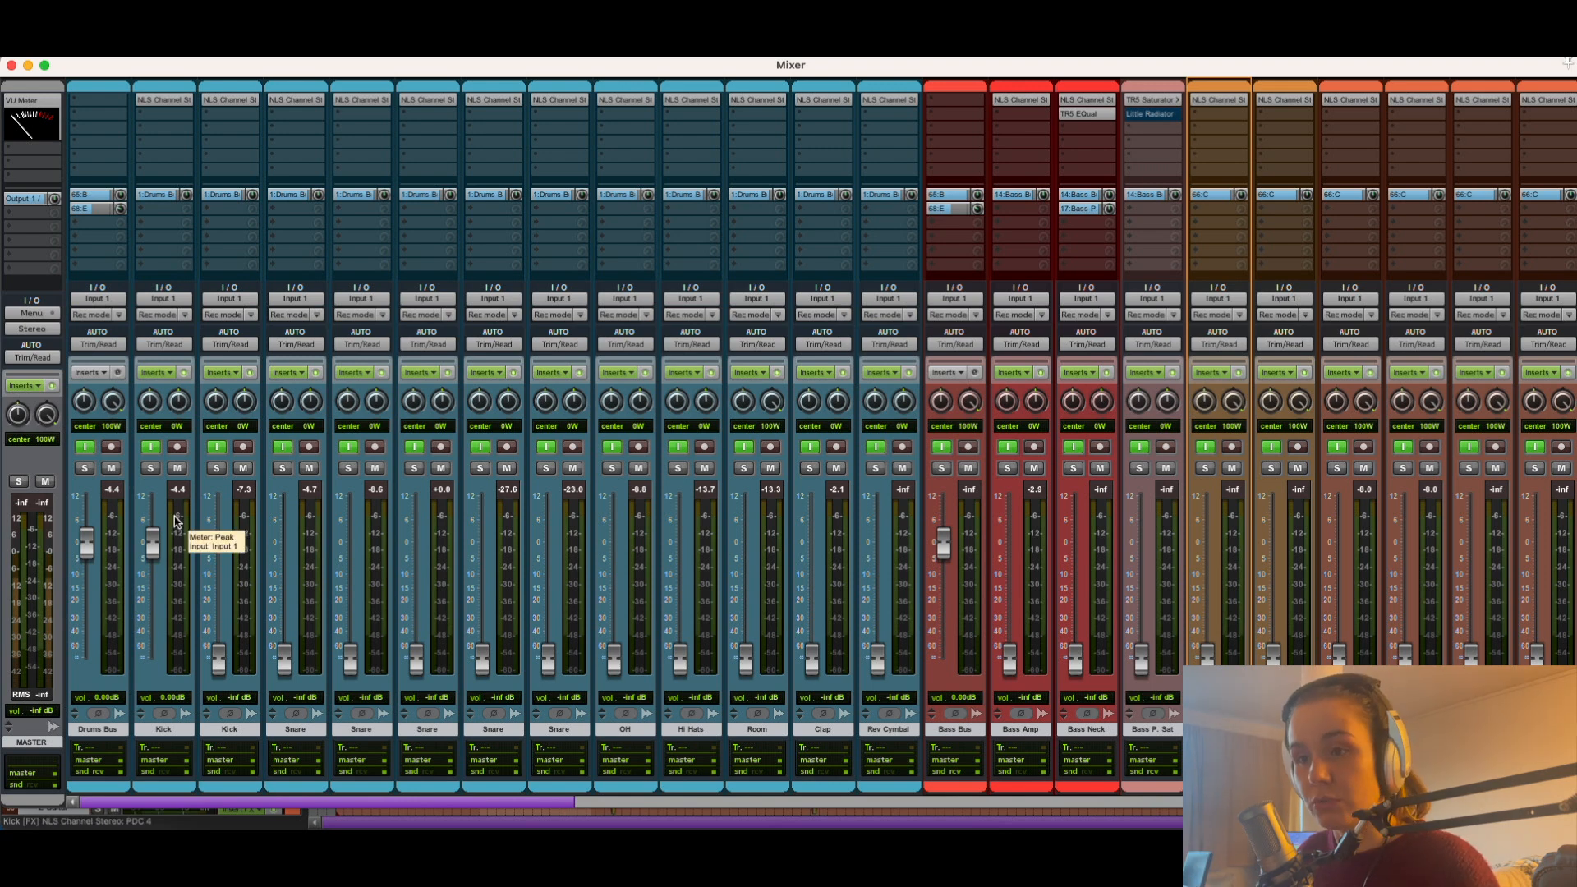
Return to the arrangement and enlarge the track heights to expose the item volume control of 01.Kick In_01.wav.
key("super+equal")
scroll(10, 463, "down", 10)
scroll(10, 462, "up", 10)
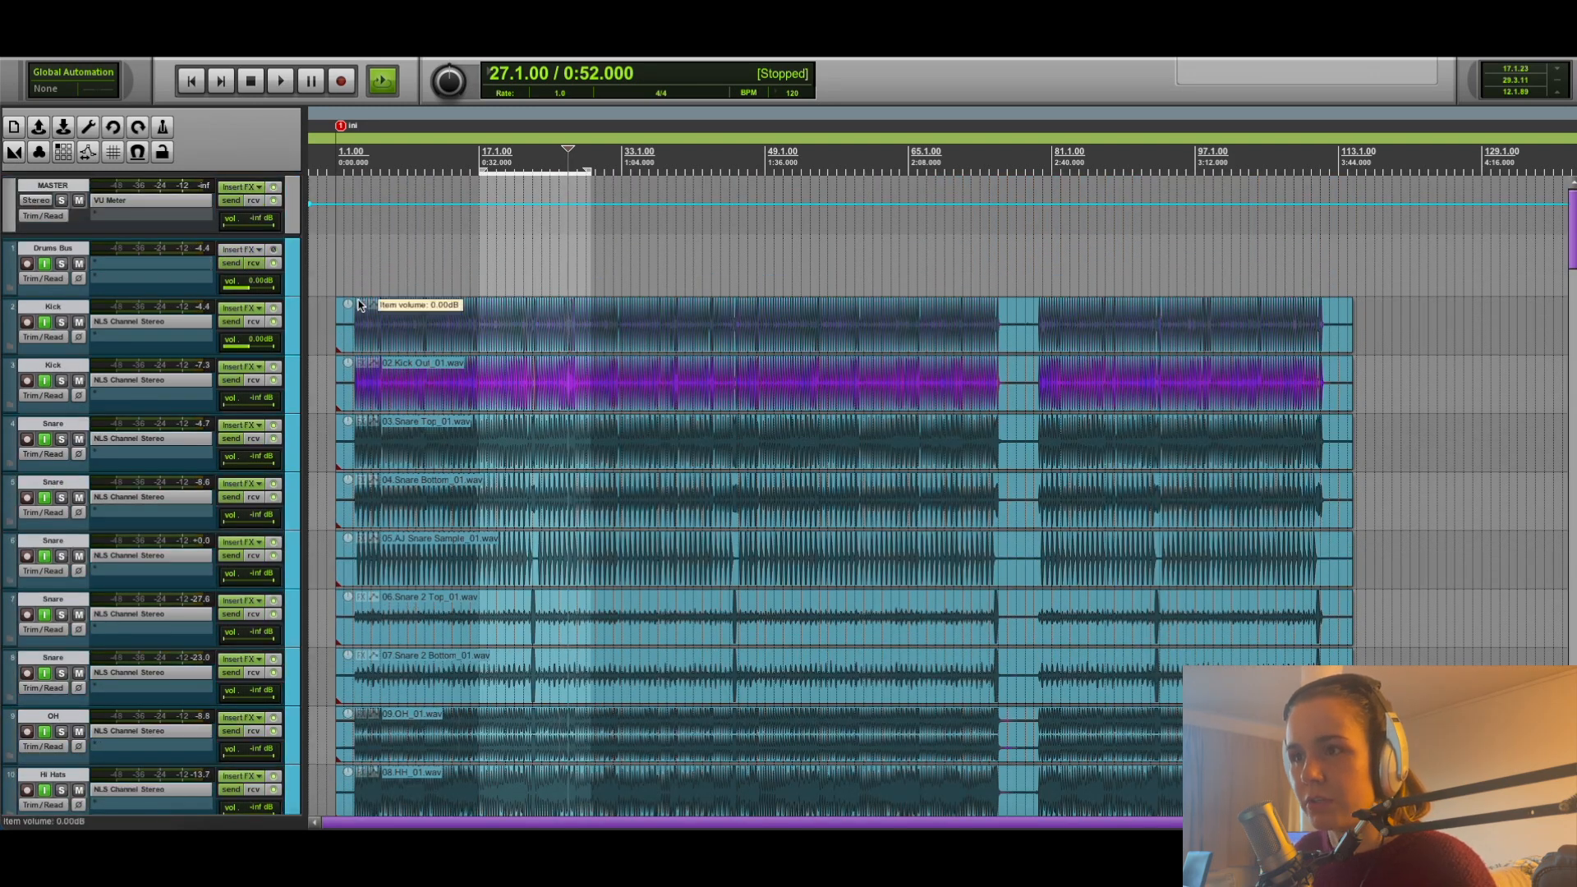
left_click(350, 307)
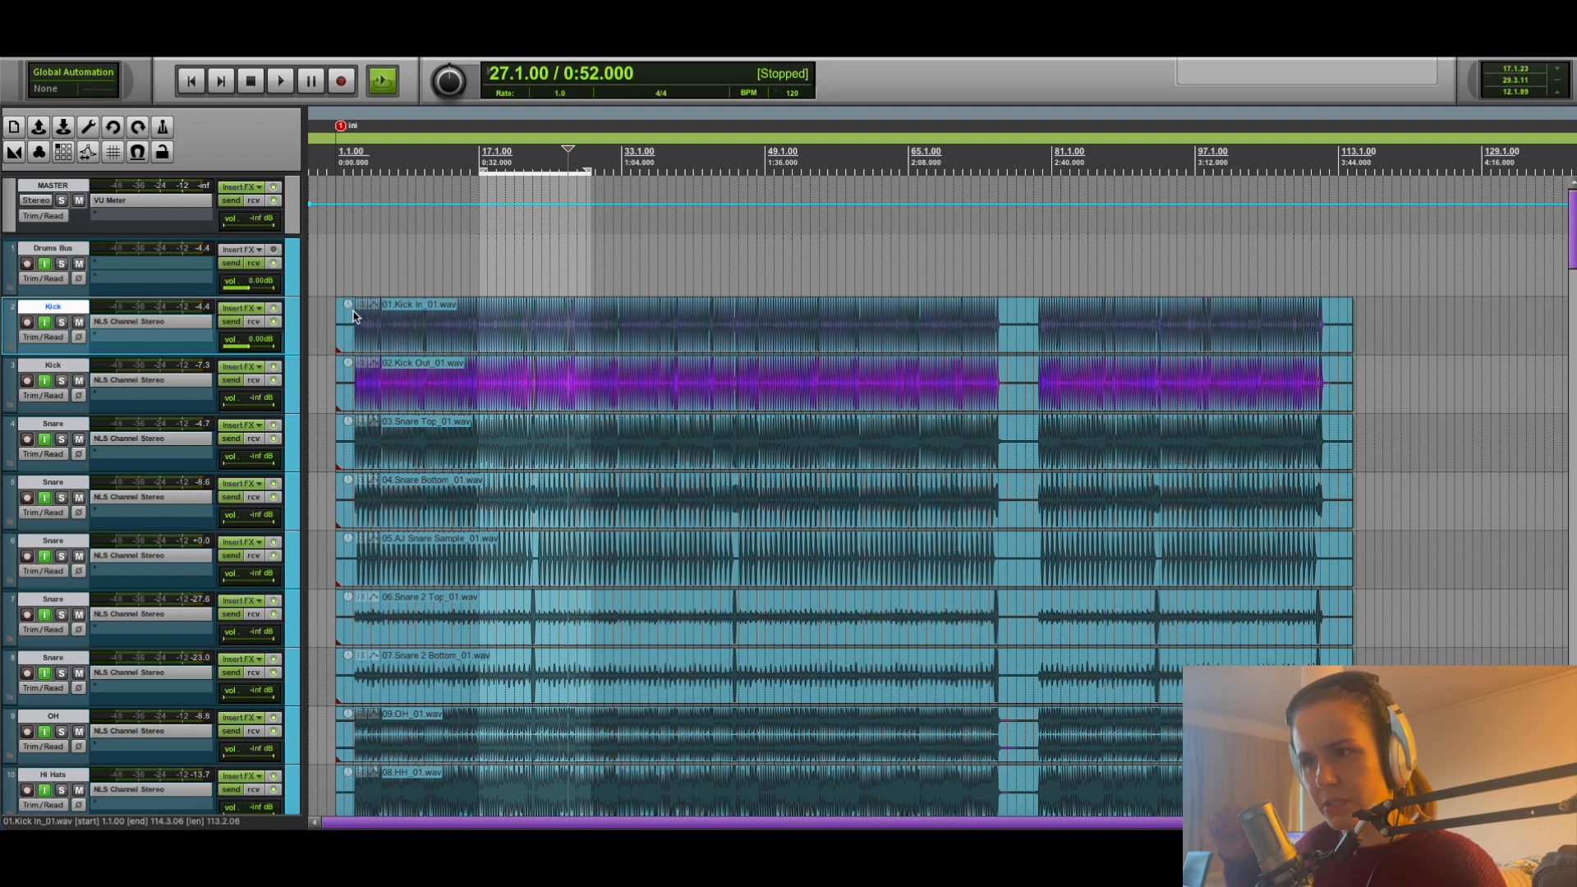
left_click(378, 306)
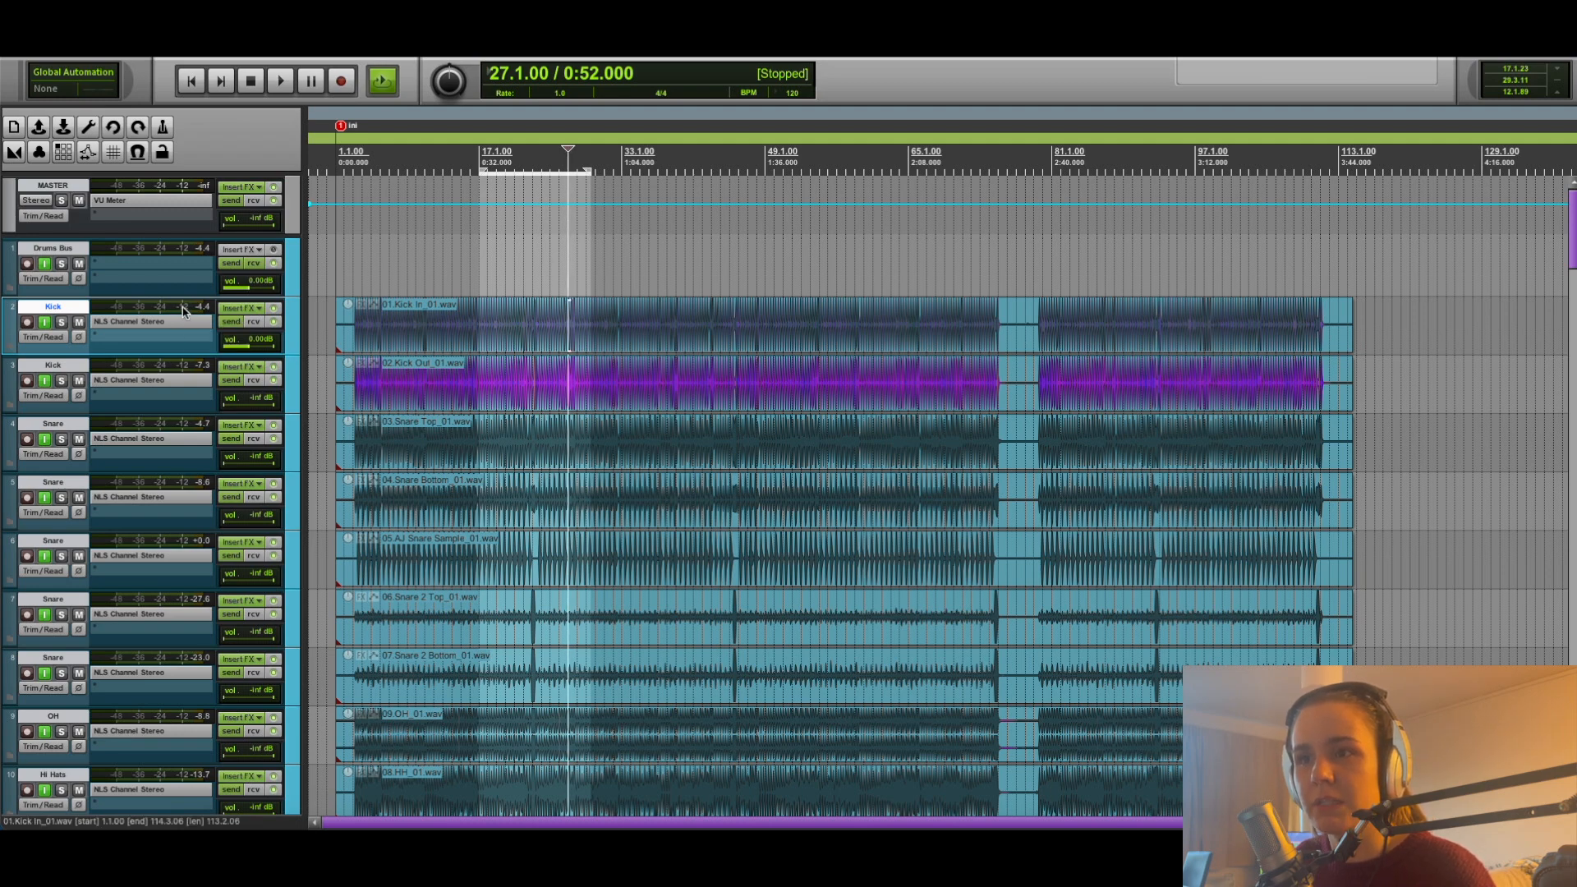
left_click(183, 309)
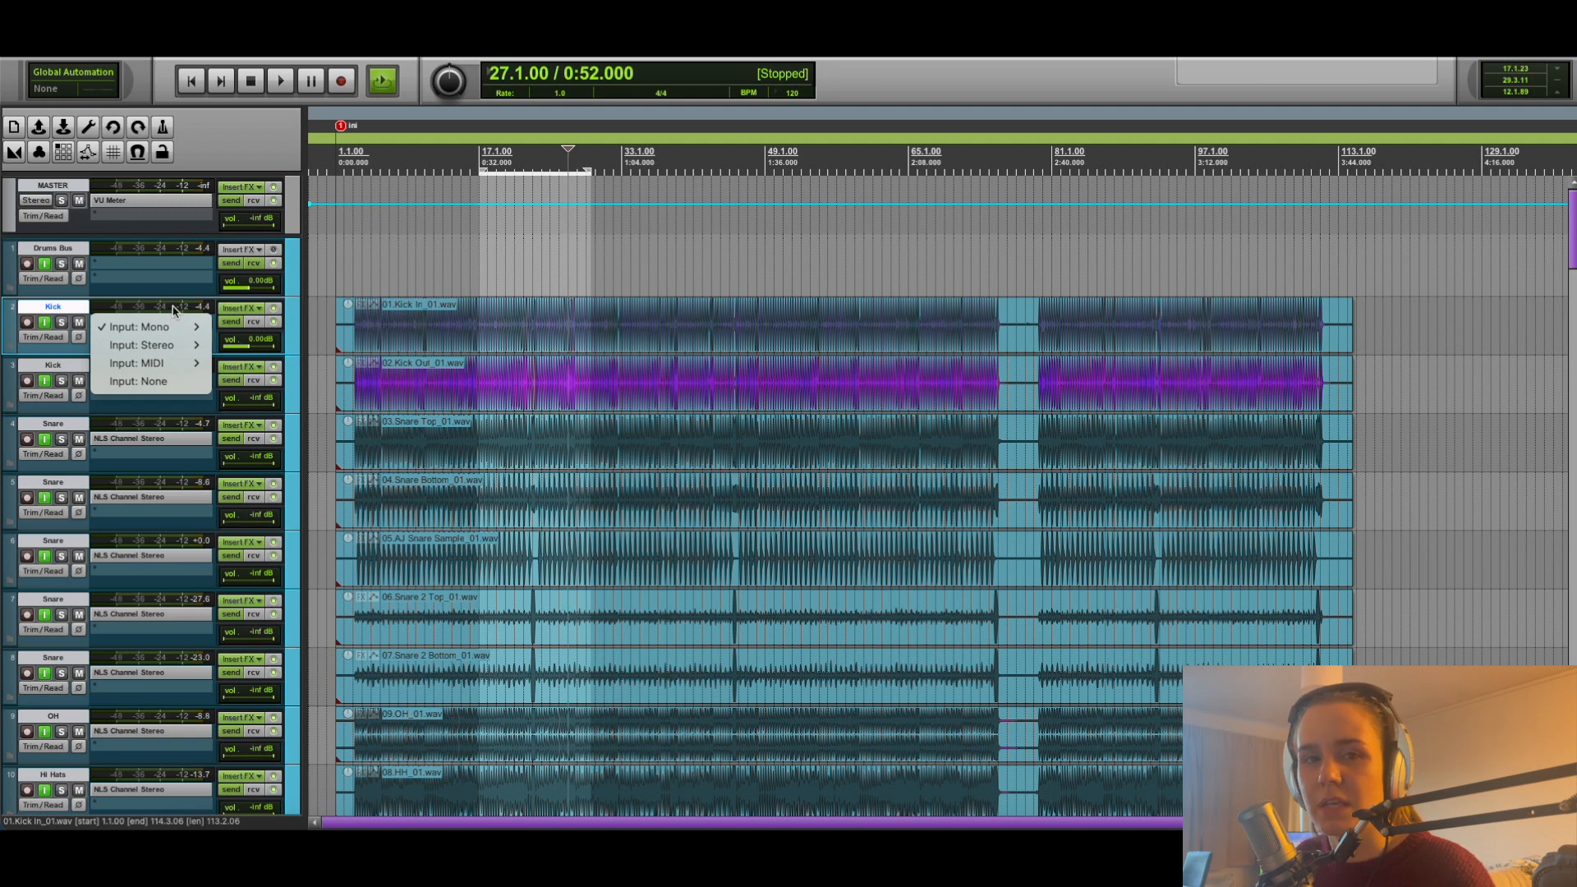
left_click(361, 283)
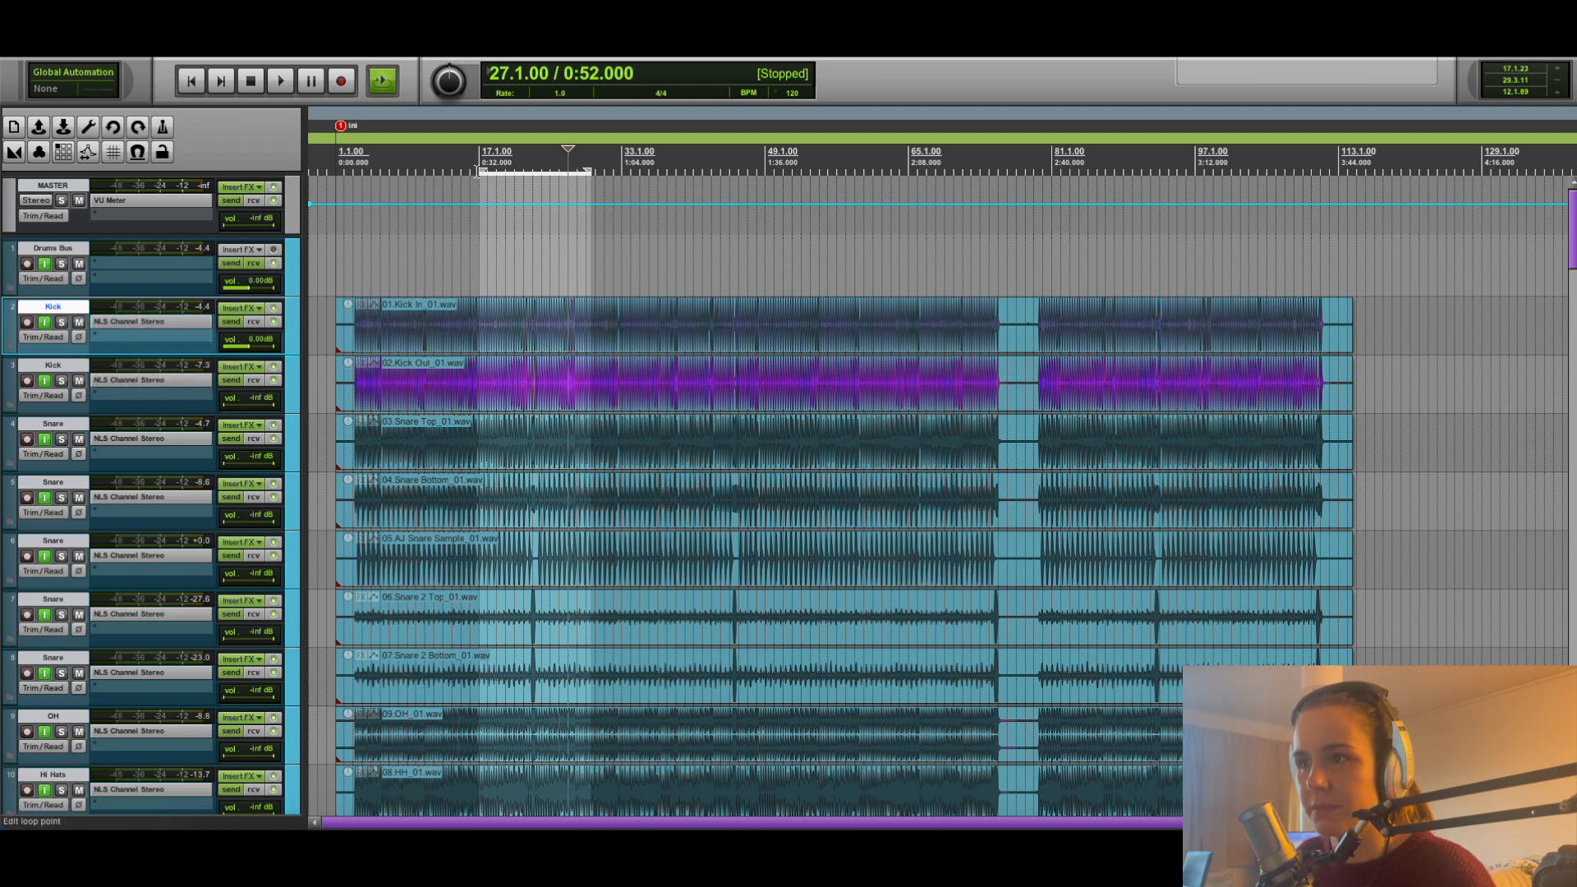
Lower the item volume of 01.Kick In_01.wav to -9.50 dB during playback, and return its track volume to -inf.
key("space")
left_click_drag(349, 306, 347, 384)
left_click(347, 389)
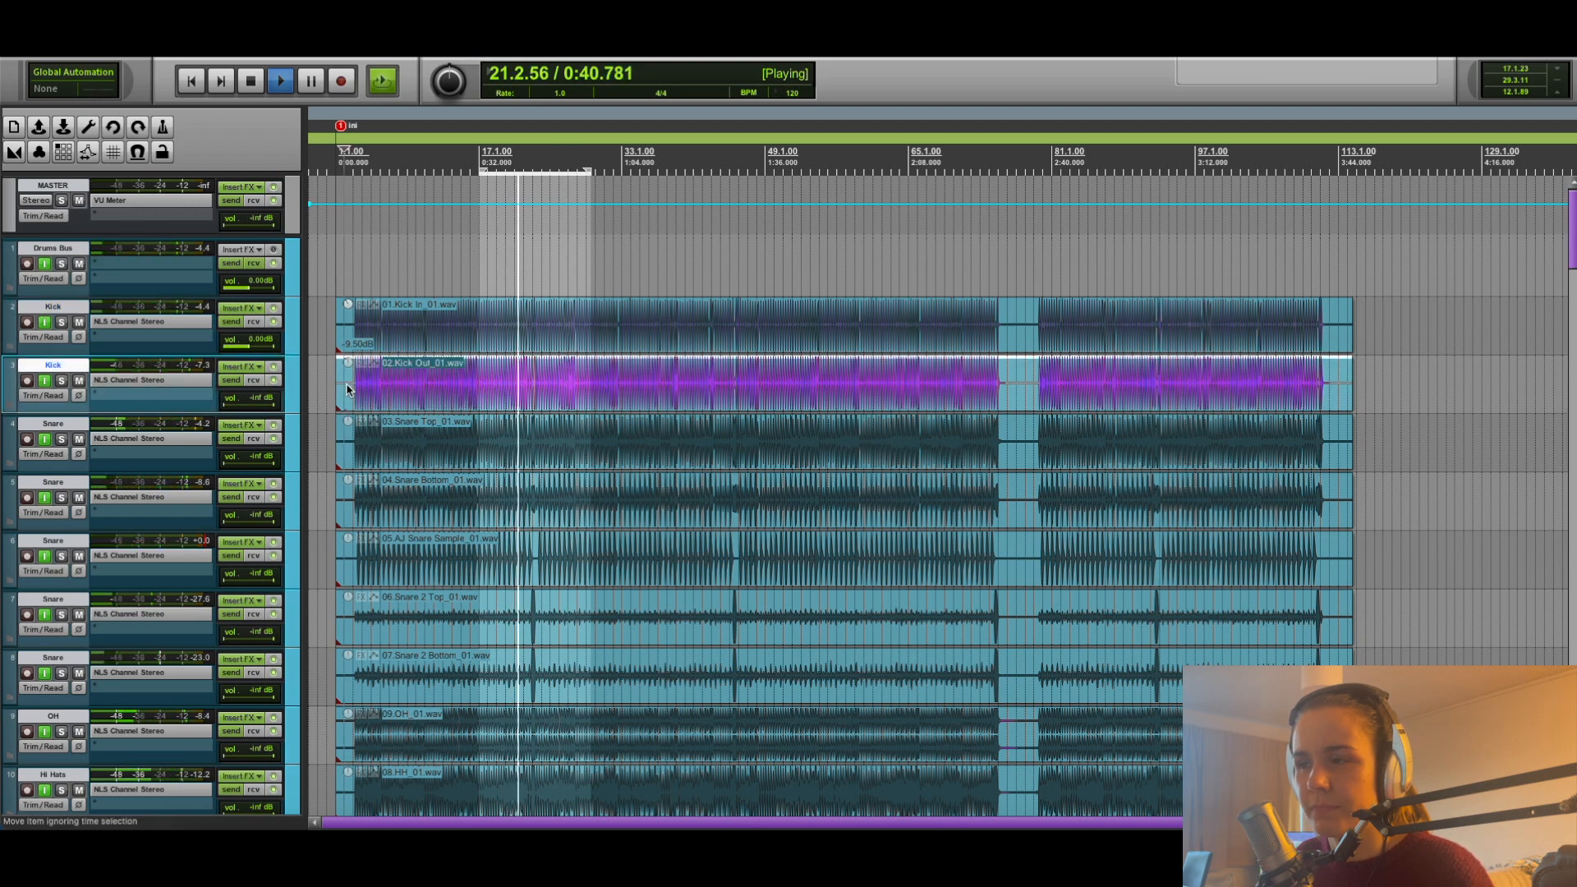
key("space")
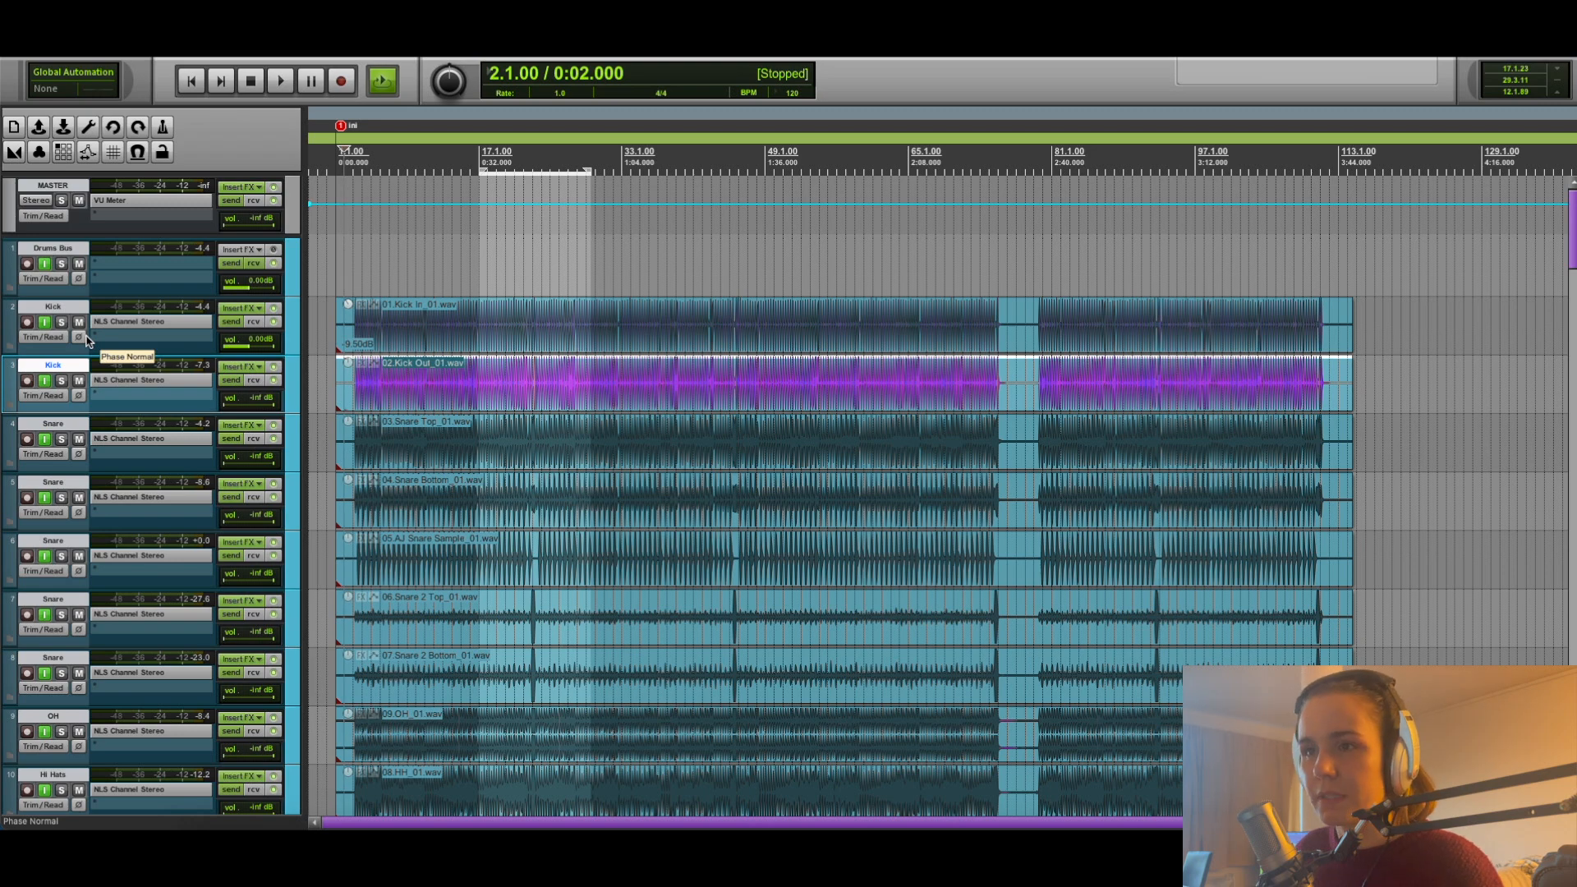
left_click_drag(253, 345, 250, 346)
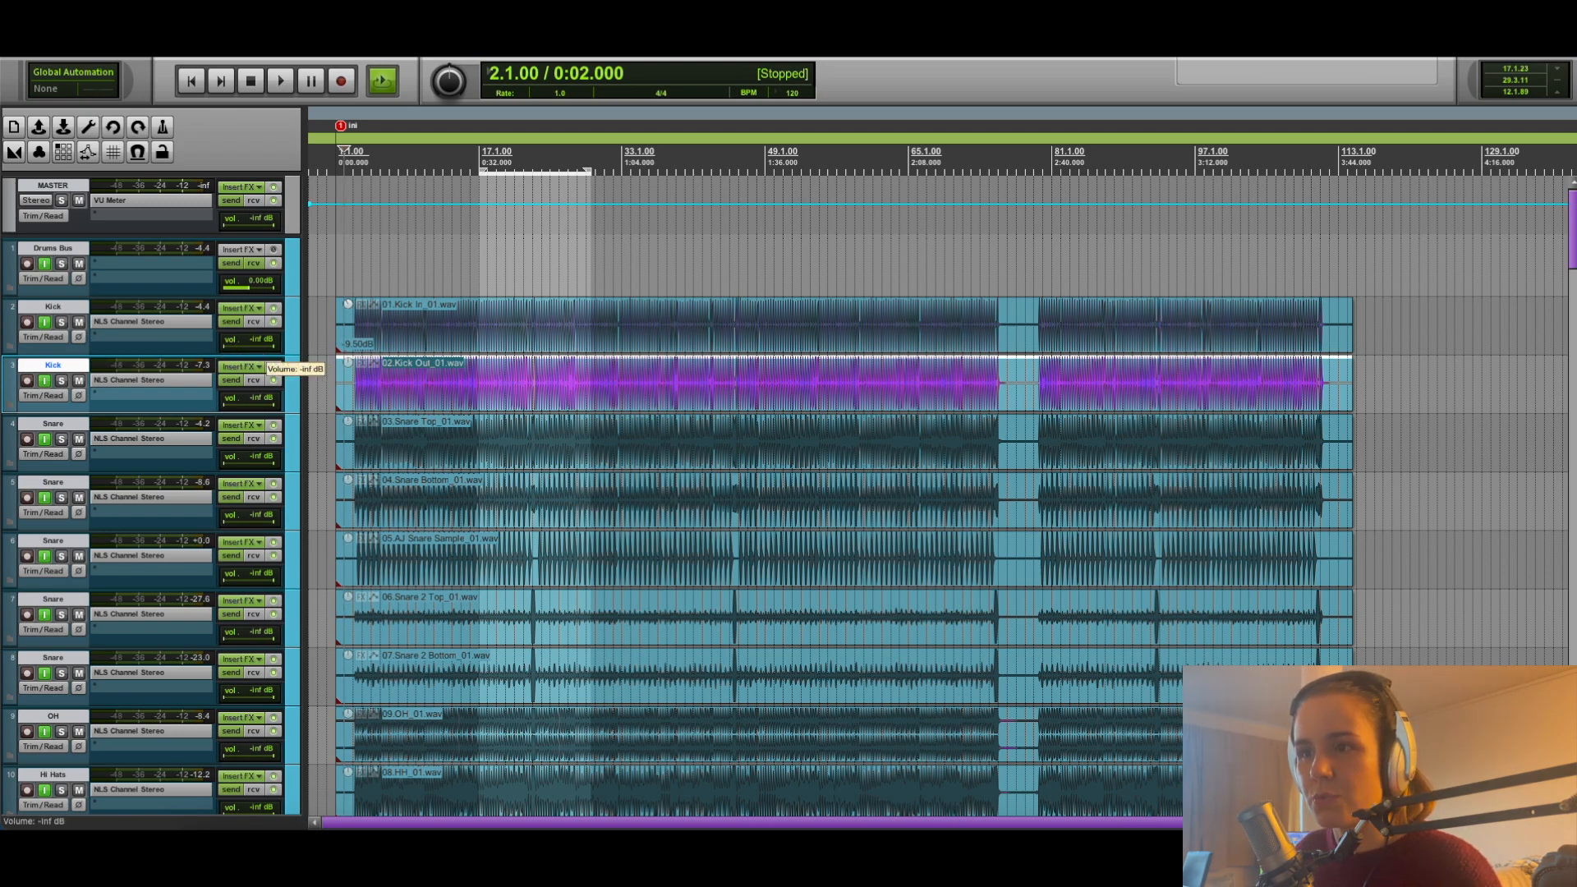
Lower the item volume of 02.Kick Out_01.wav to -8.90 dB while playing with its track at 0.00 dB, and return the track to -inf.
left_click(253, 404, "alt")
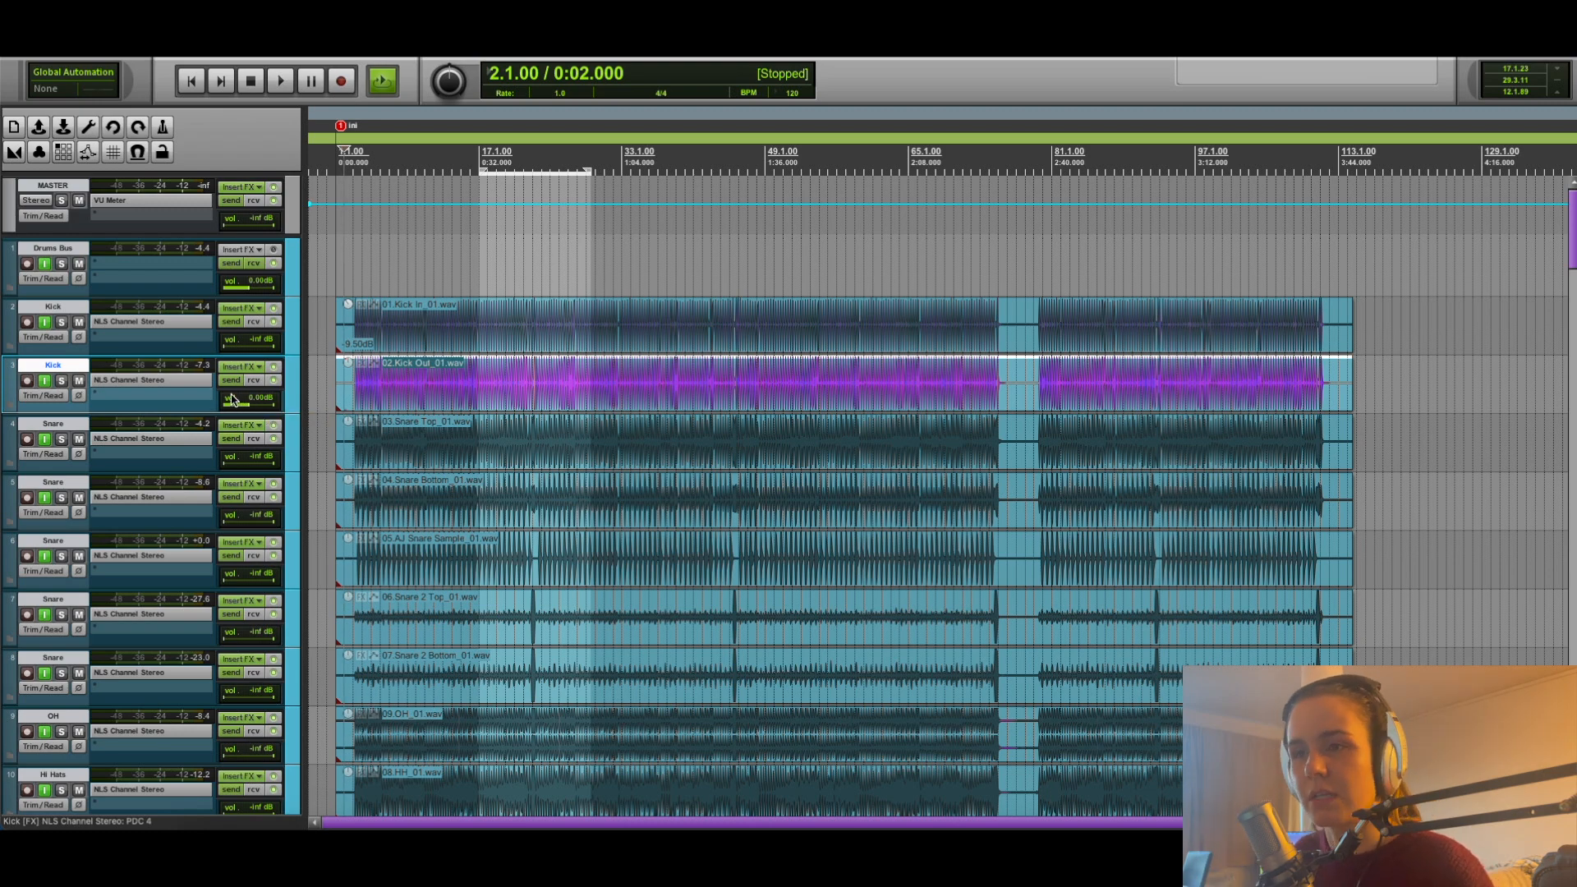
key("space")
left_click(498, 161)
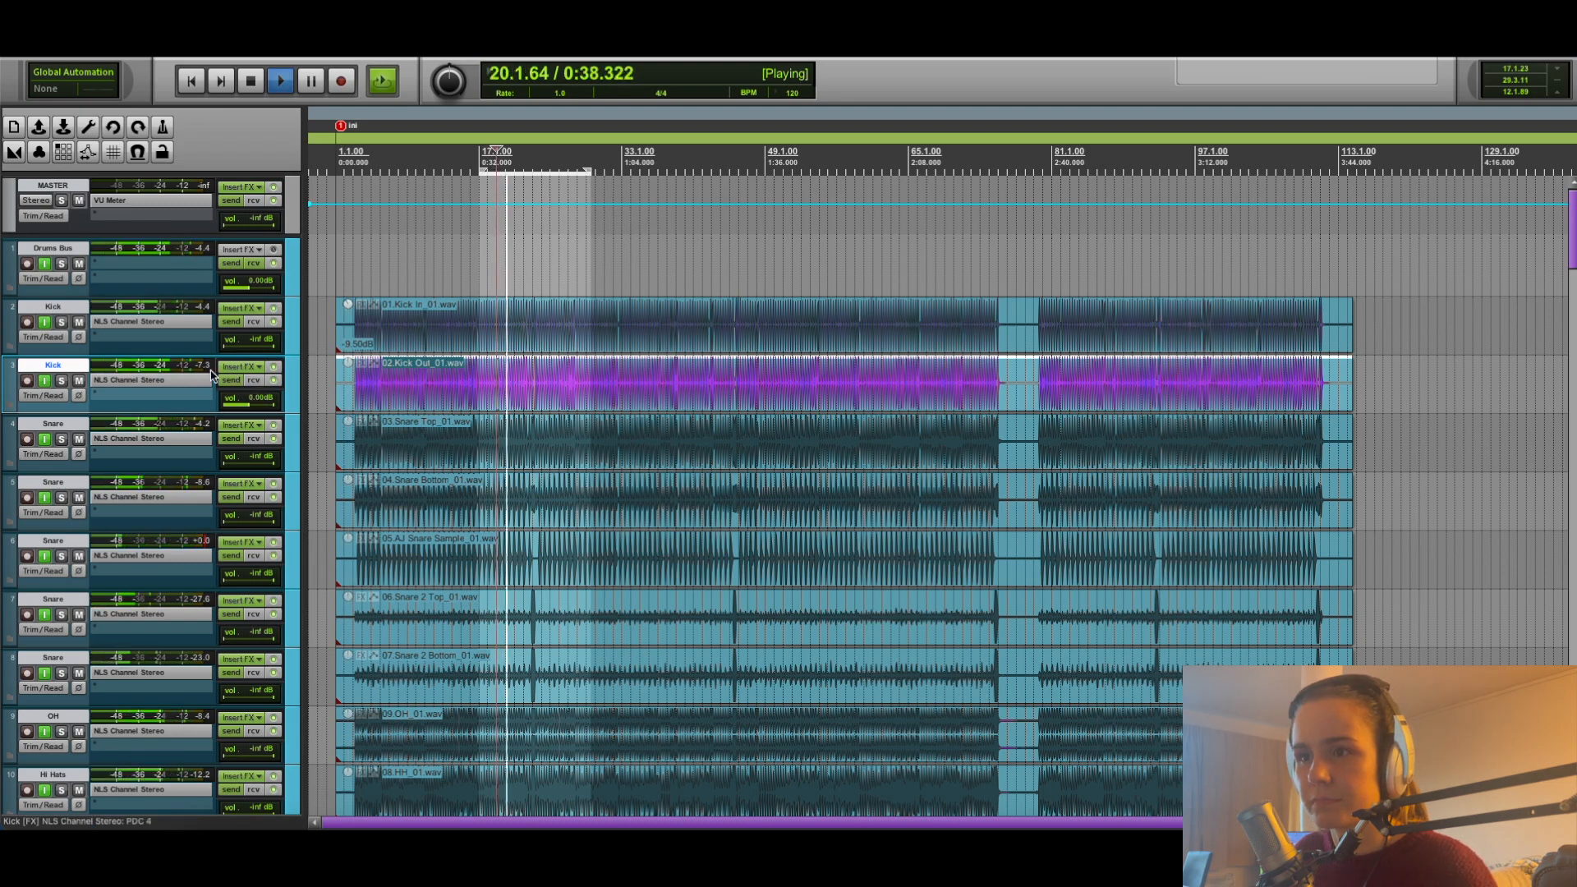
left_click_drag(350, 359, 345, 438)
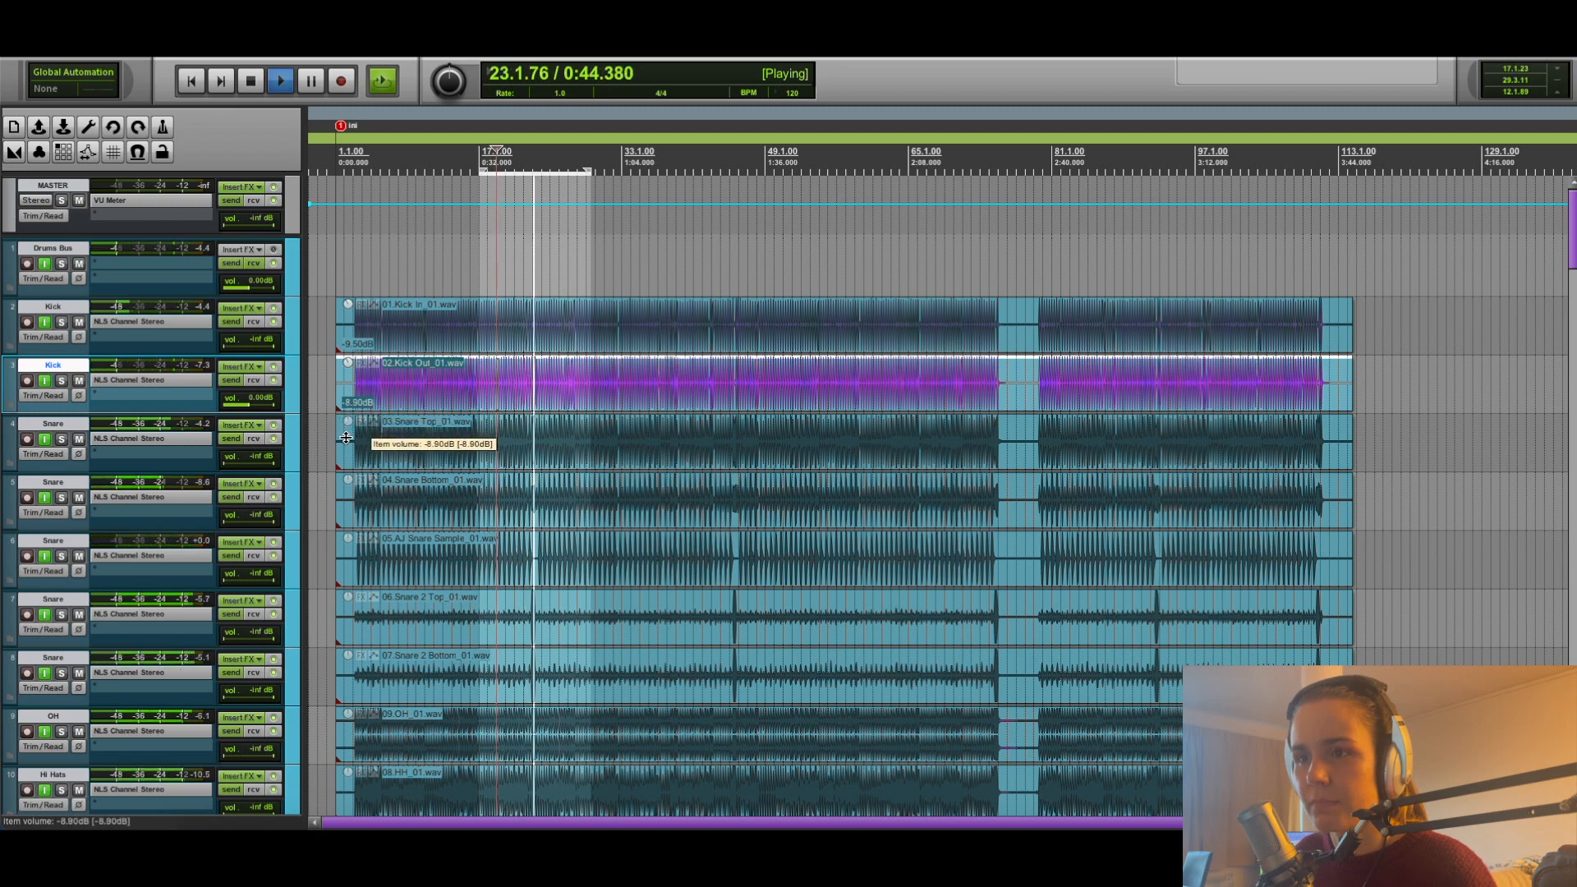
key("space")
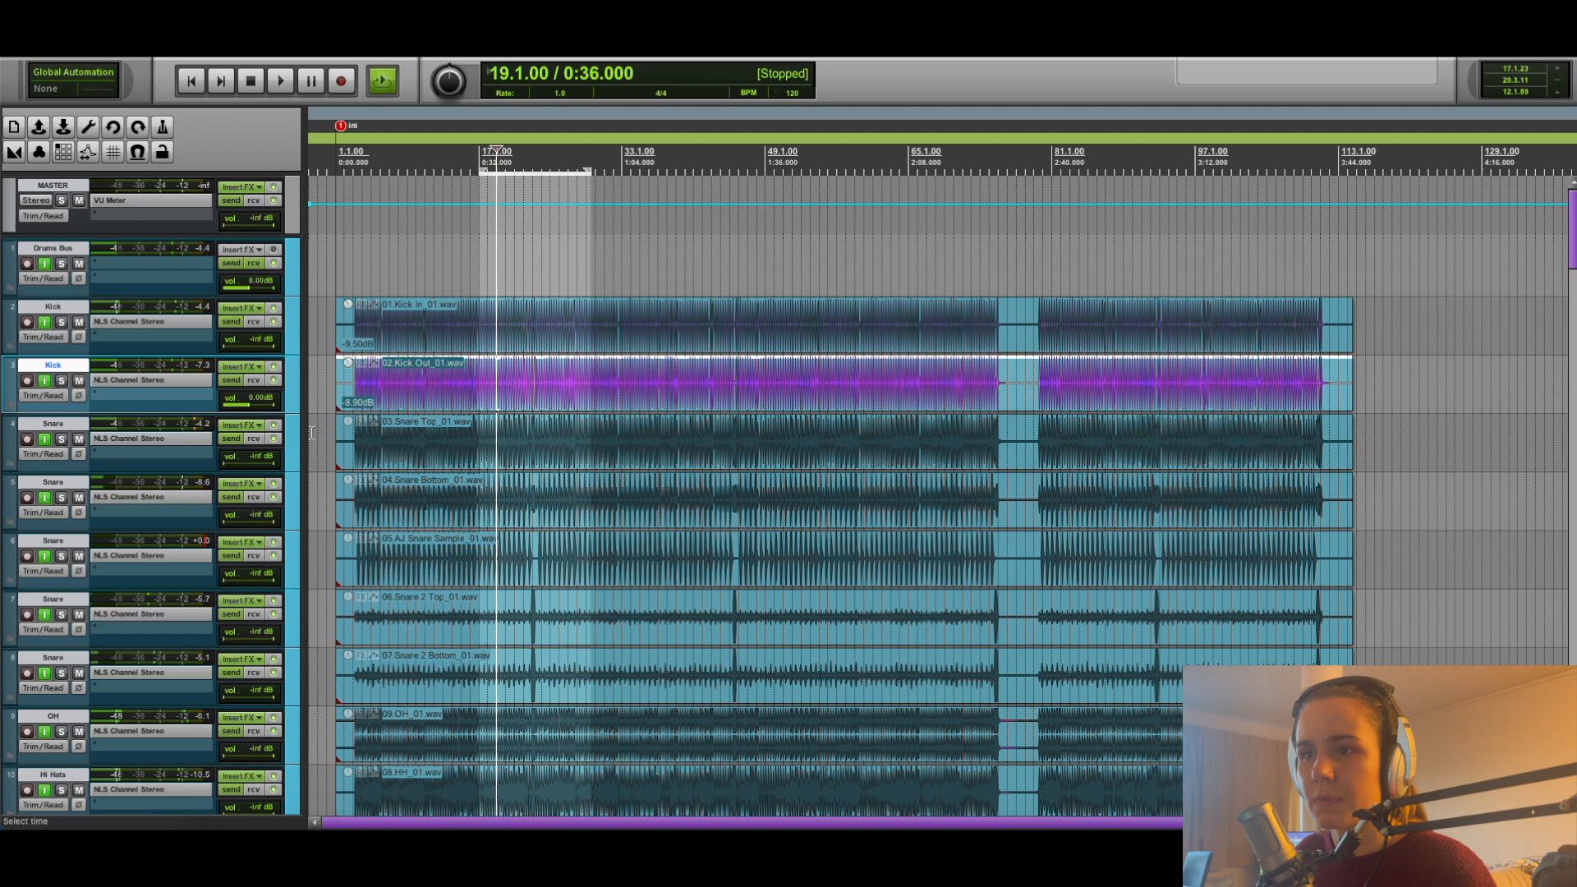
left_click_drag(258, 406, 253, 410)
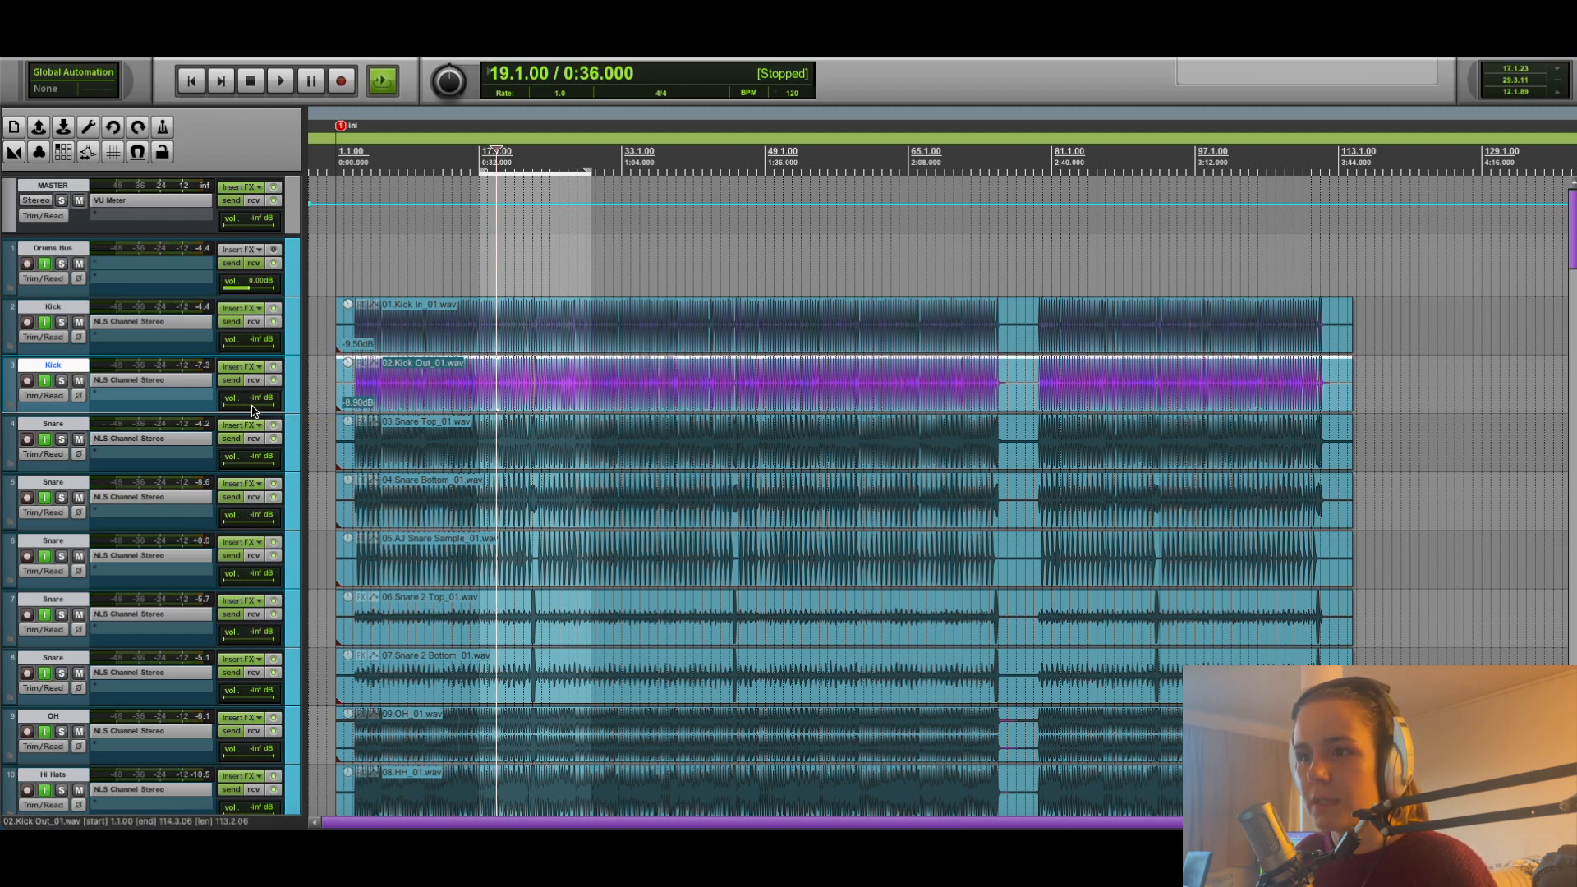
Lower the item volume of 03.Snare Top_01.wav to -8.80 dB while playing with its track at 0.00 dB, and return the track to -inf.
left_click(260, 465, "alt")
key("space")
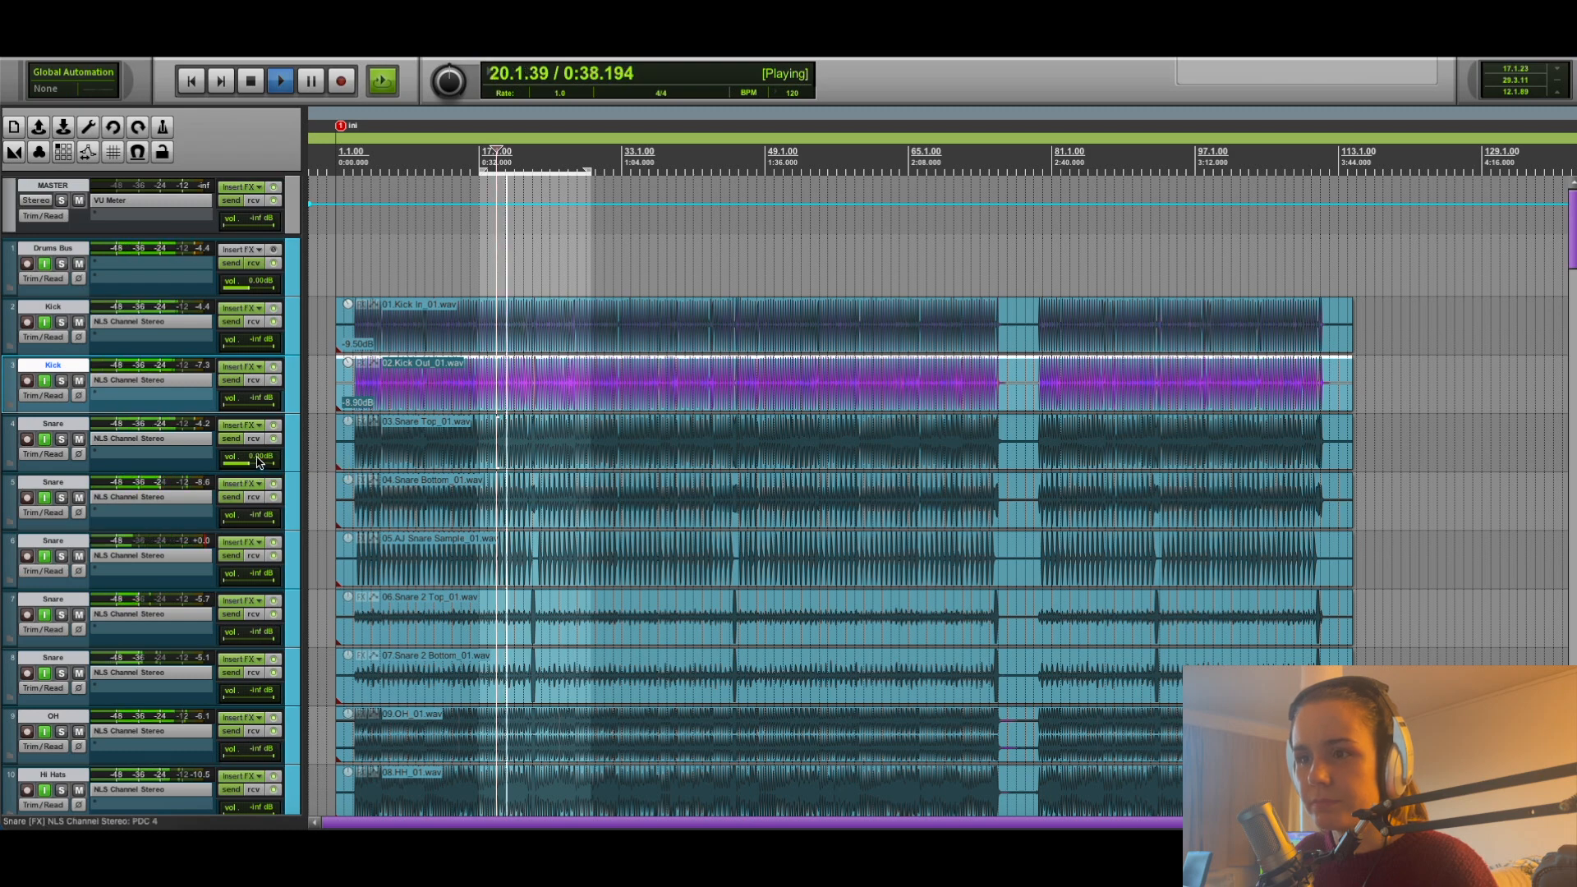
left_click_drag(347, 421, 343, 495)
key("space")
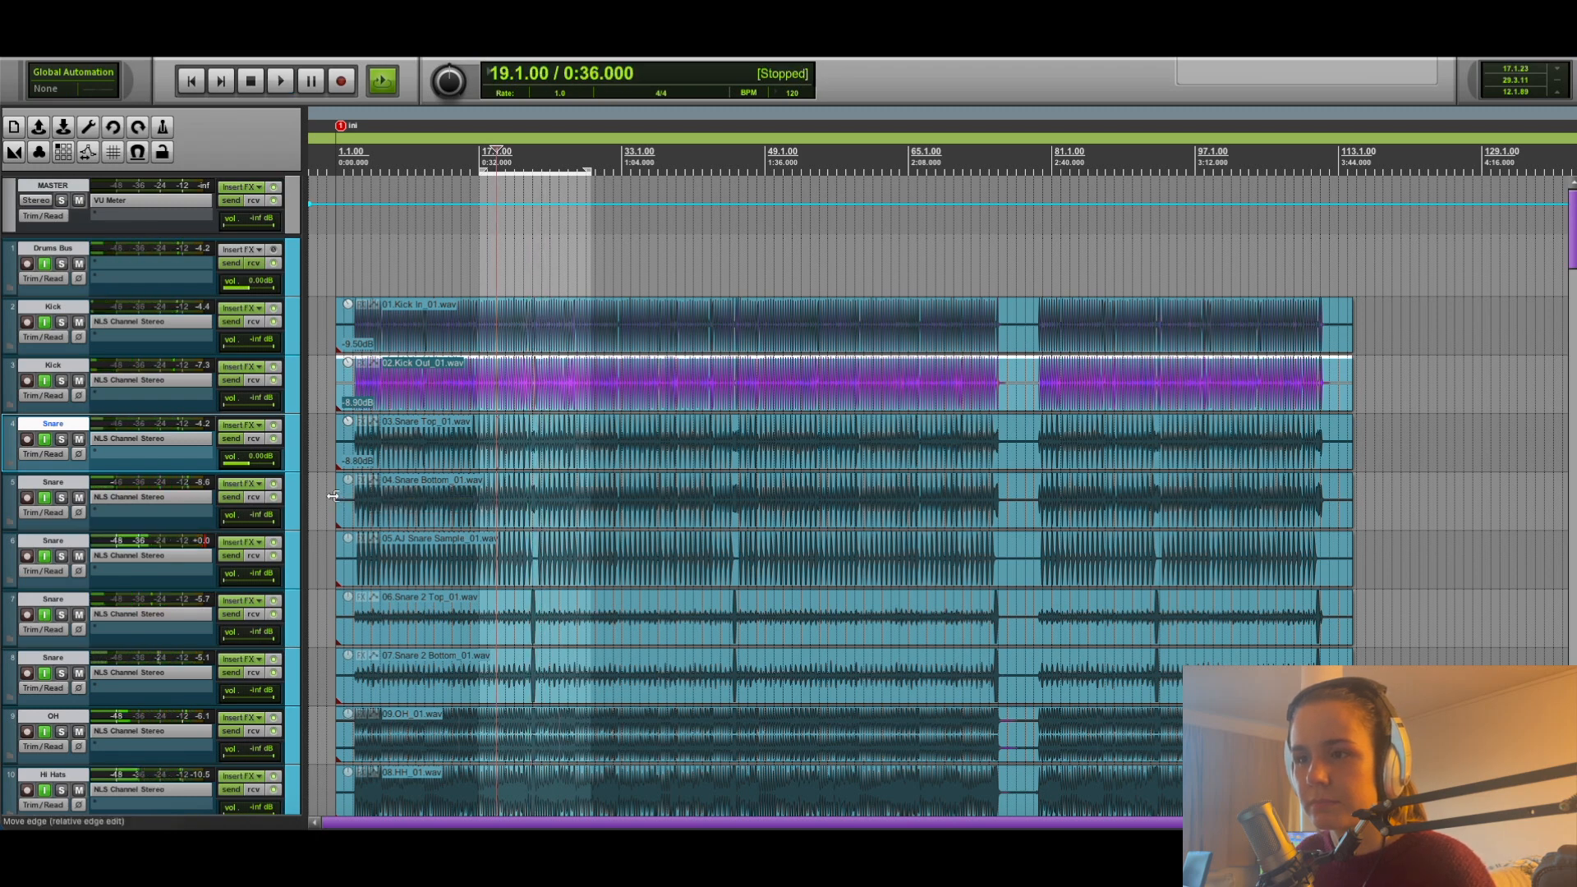
double_click(251, 464)
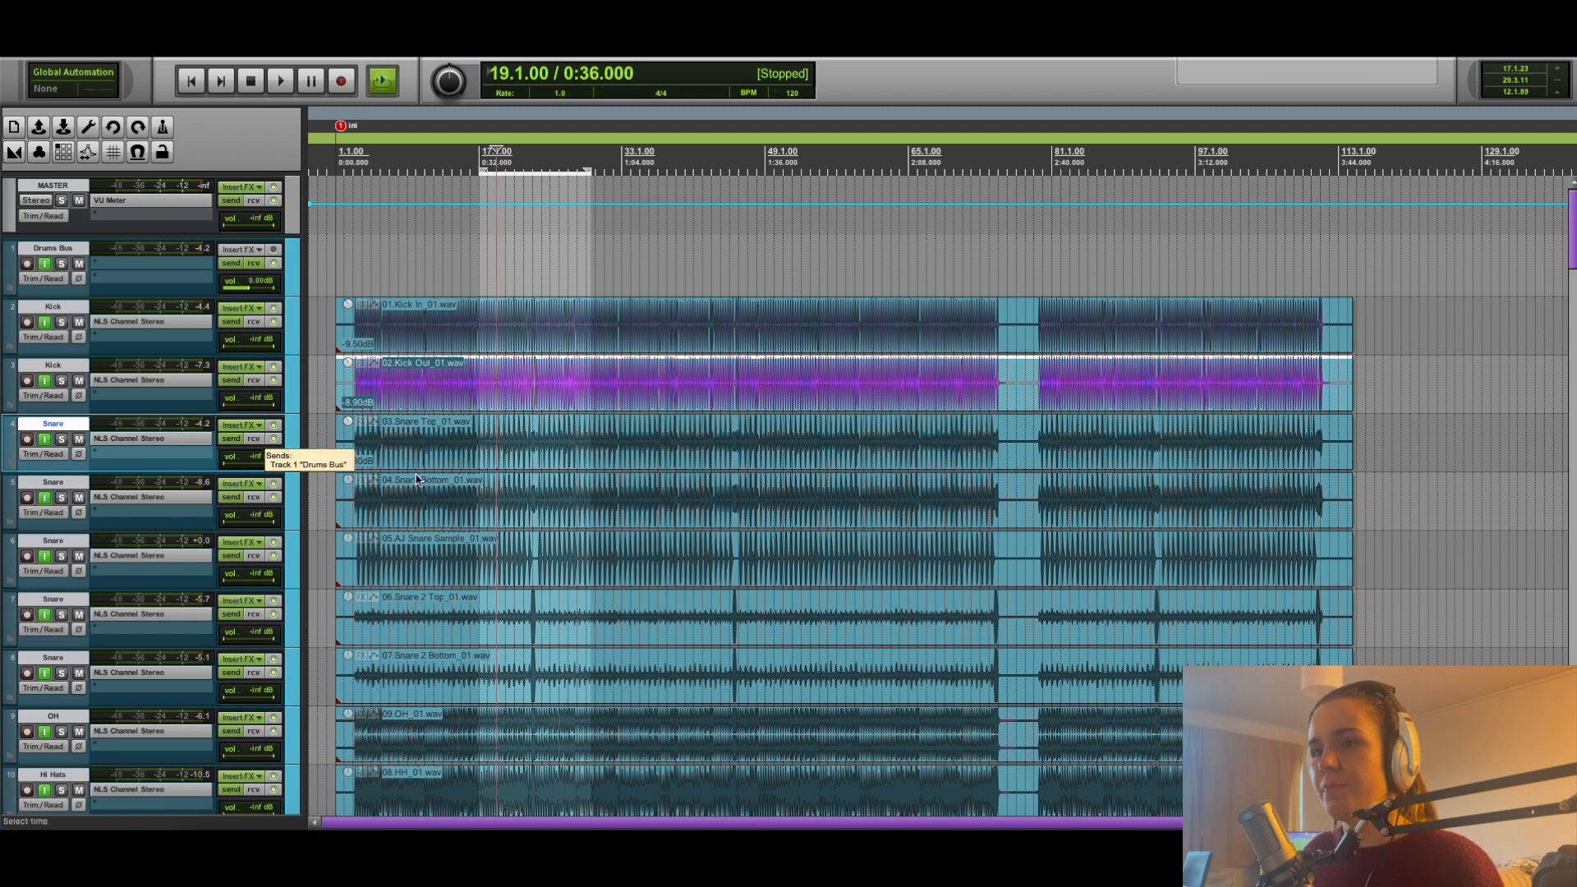
scroll(412, 462, "down", 1)
scroll(412, 462, "up", 1)
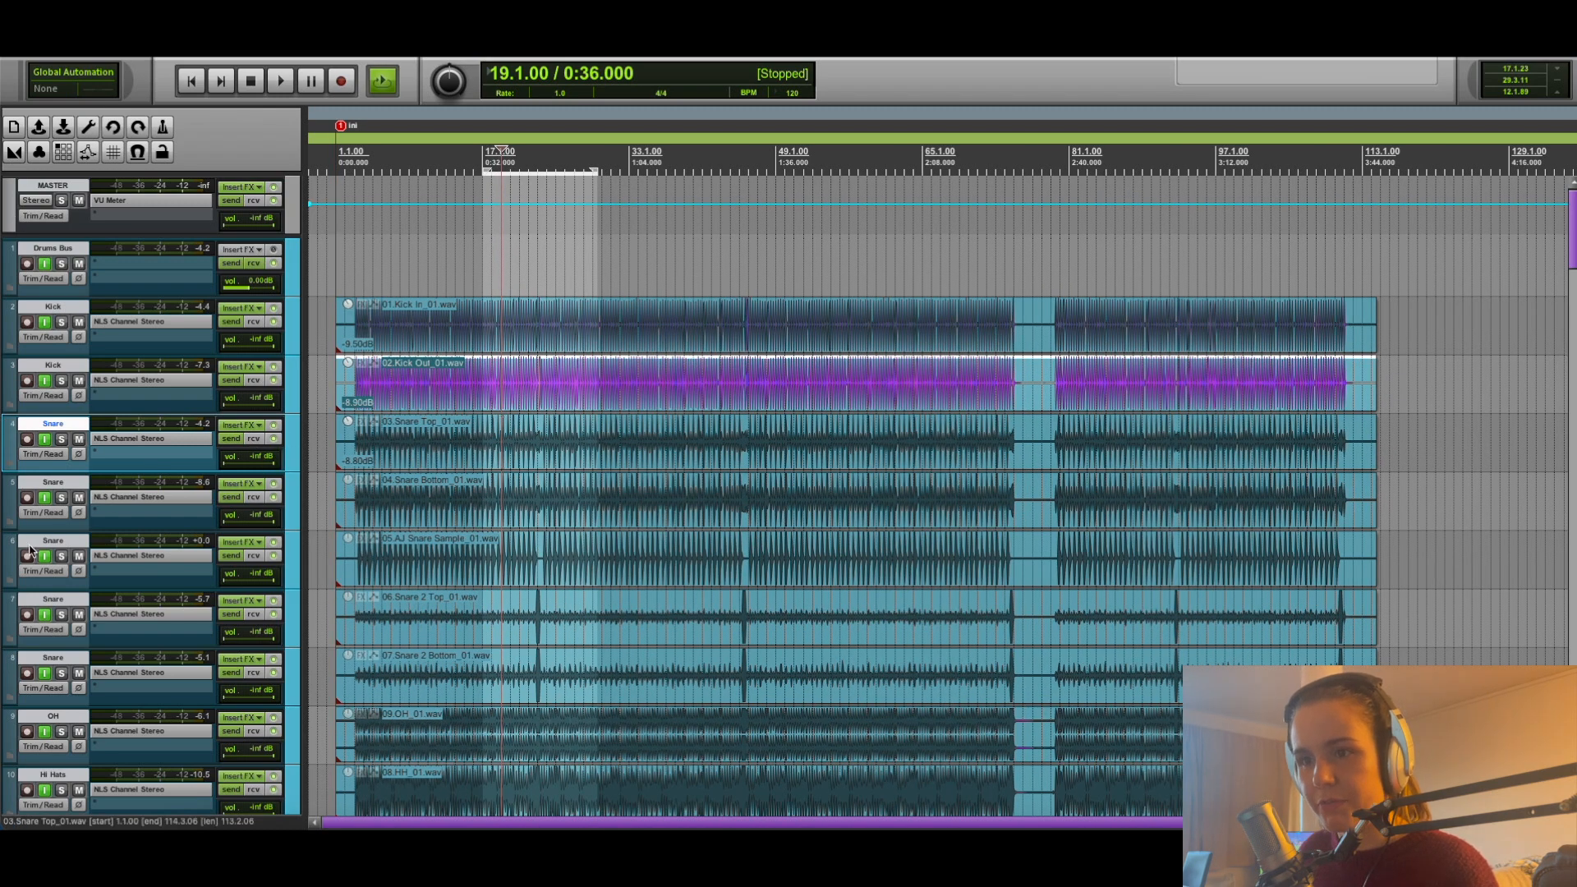
Look over the drum and neighbouring bass and guitar tracks in the arrangement, and select the Drums Bus track.
scroll(31, 550, "down", 10)
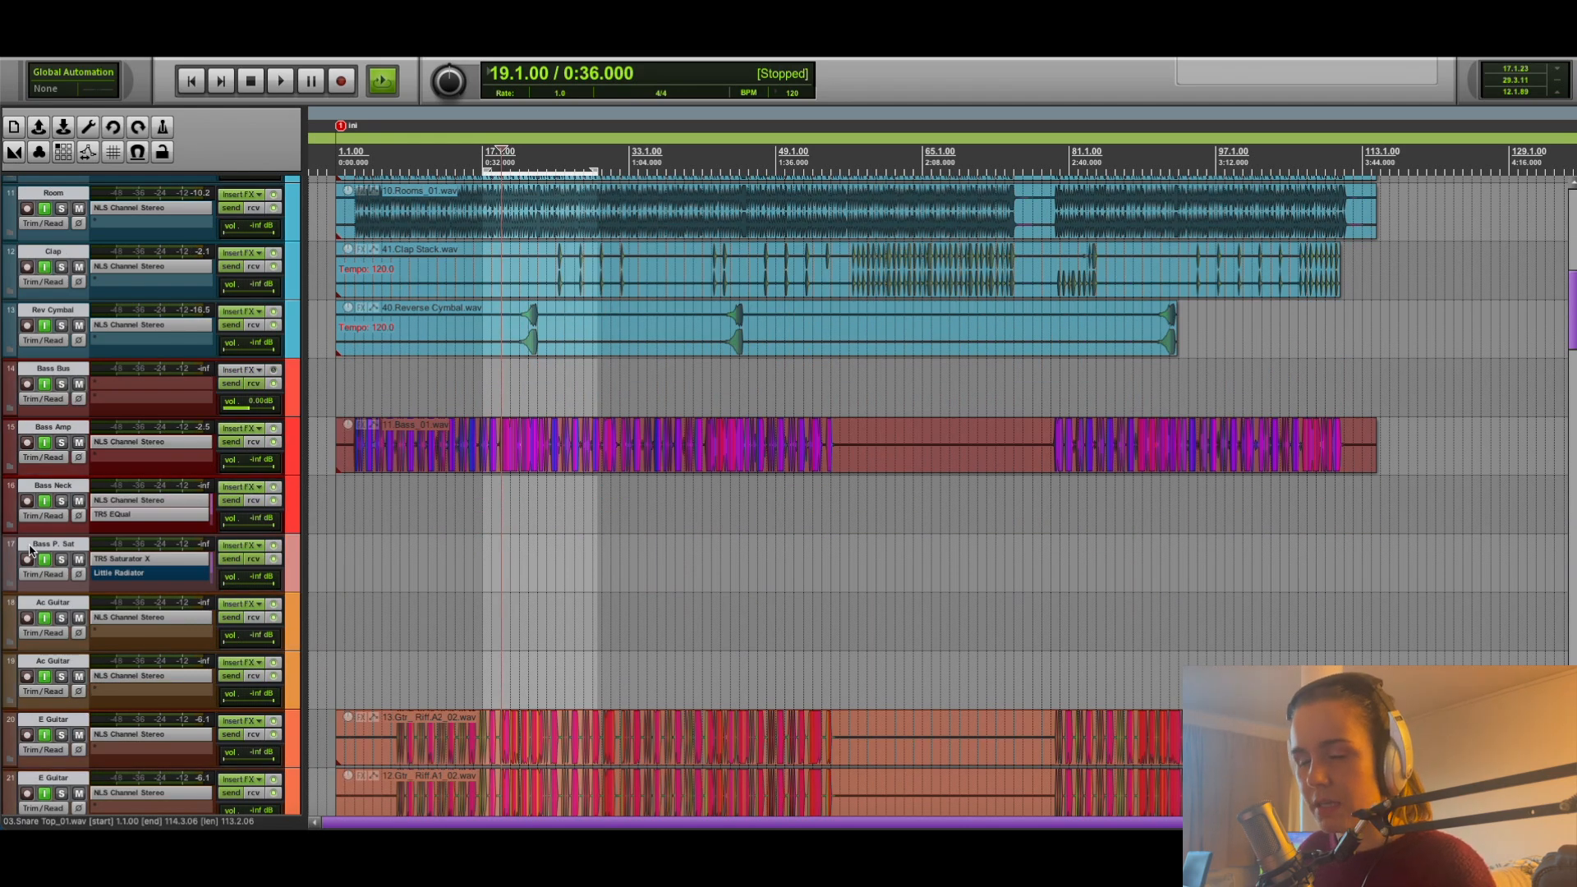
scroll(31, 550, "up", 8)
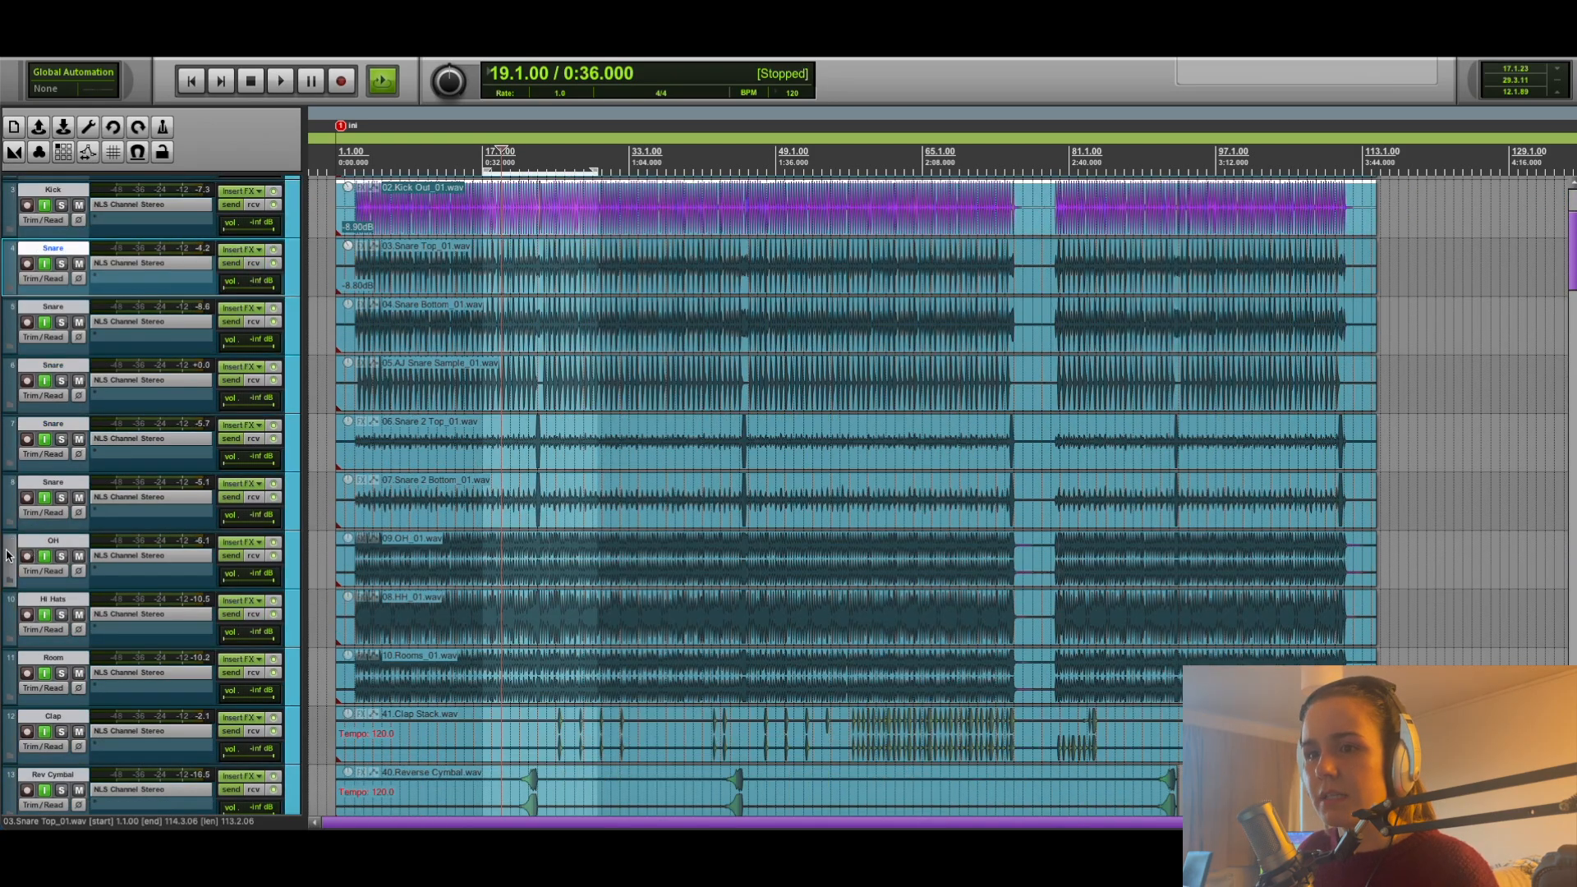
scroll(23, 553, "down", 3)
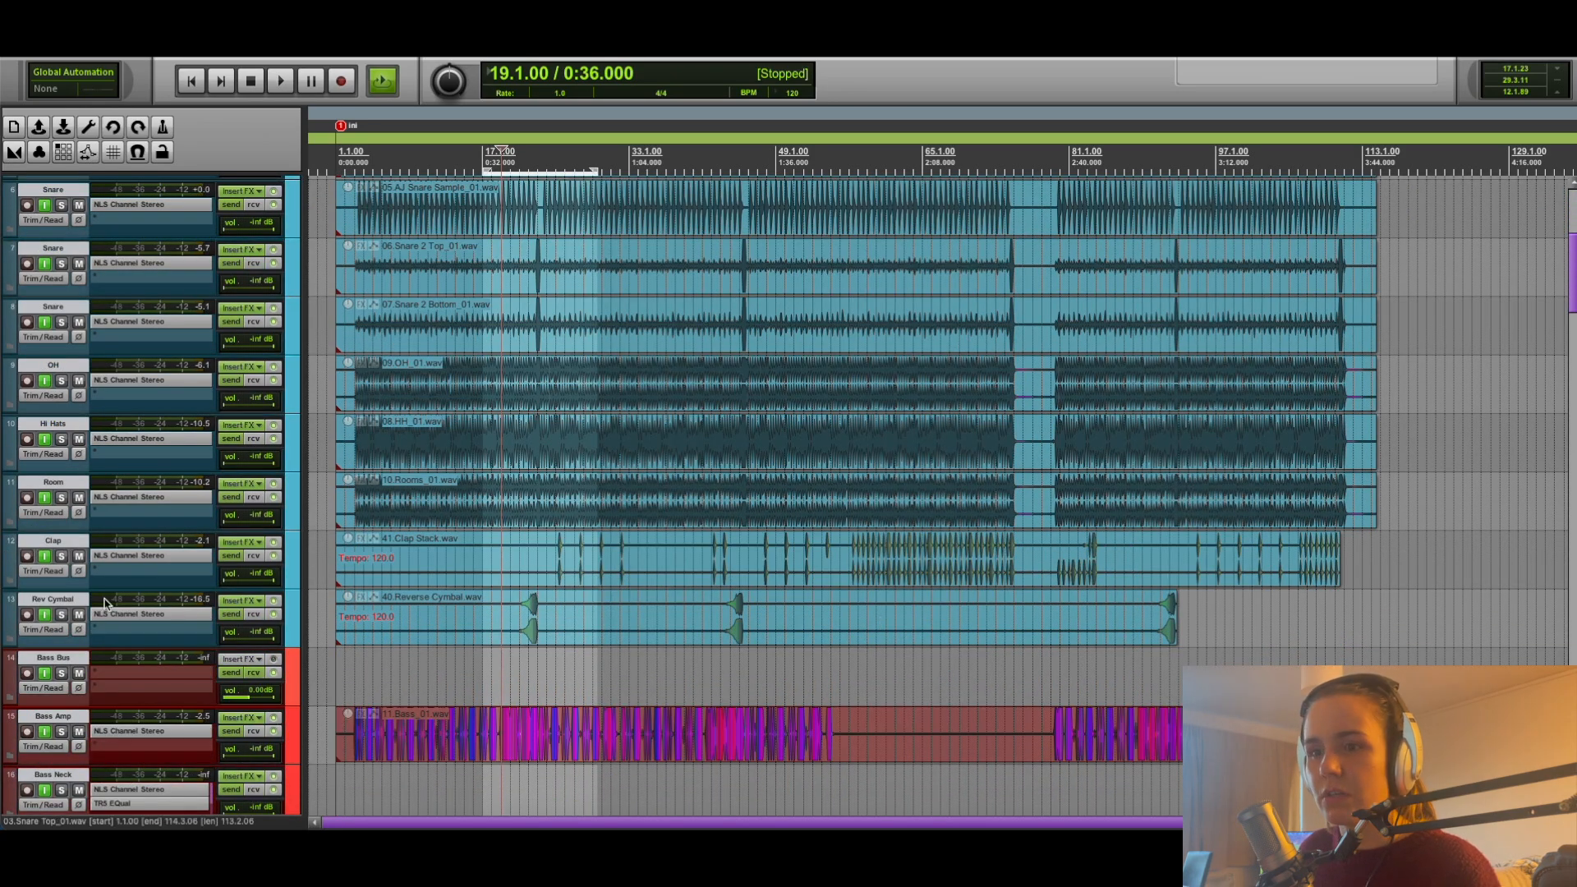
scroll(64, 598, "up", 6)
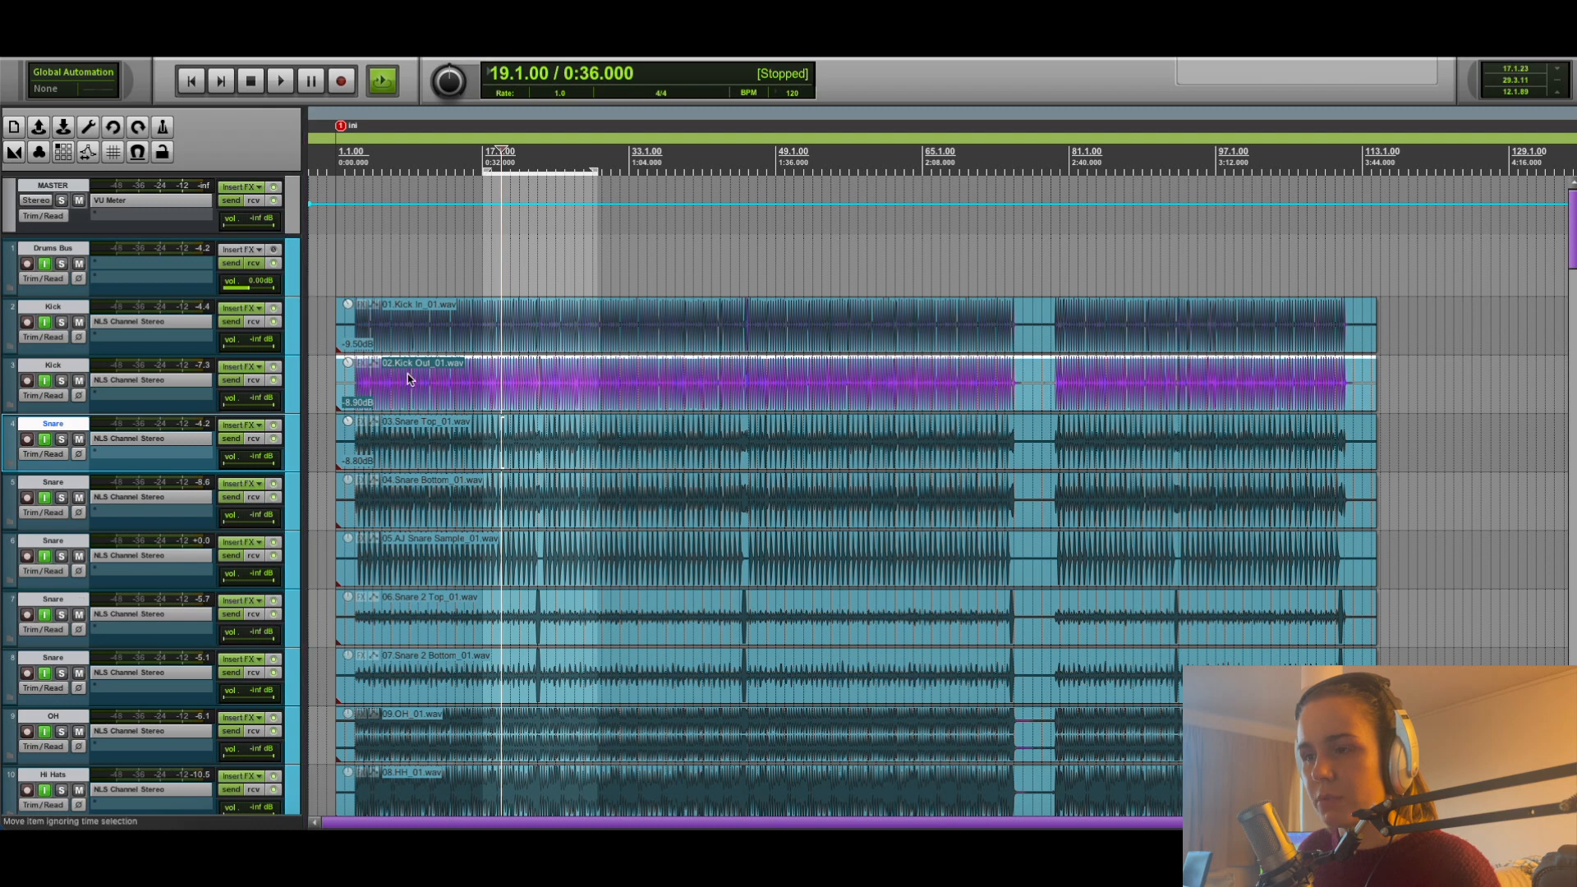
left_click(55, 249)
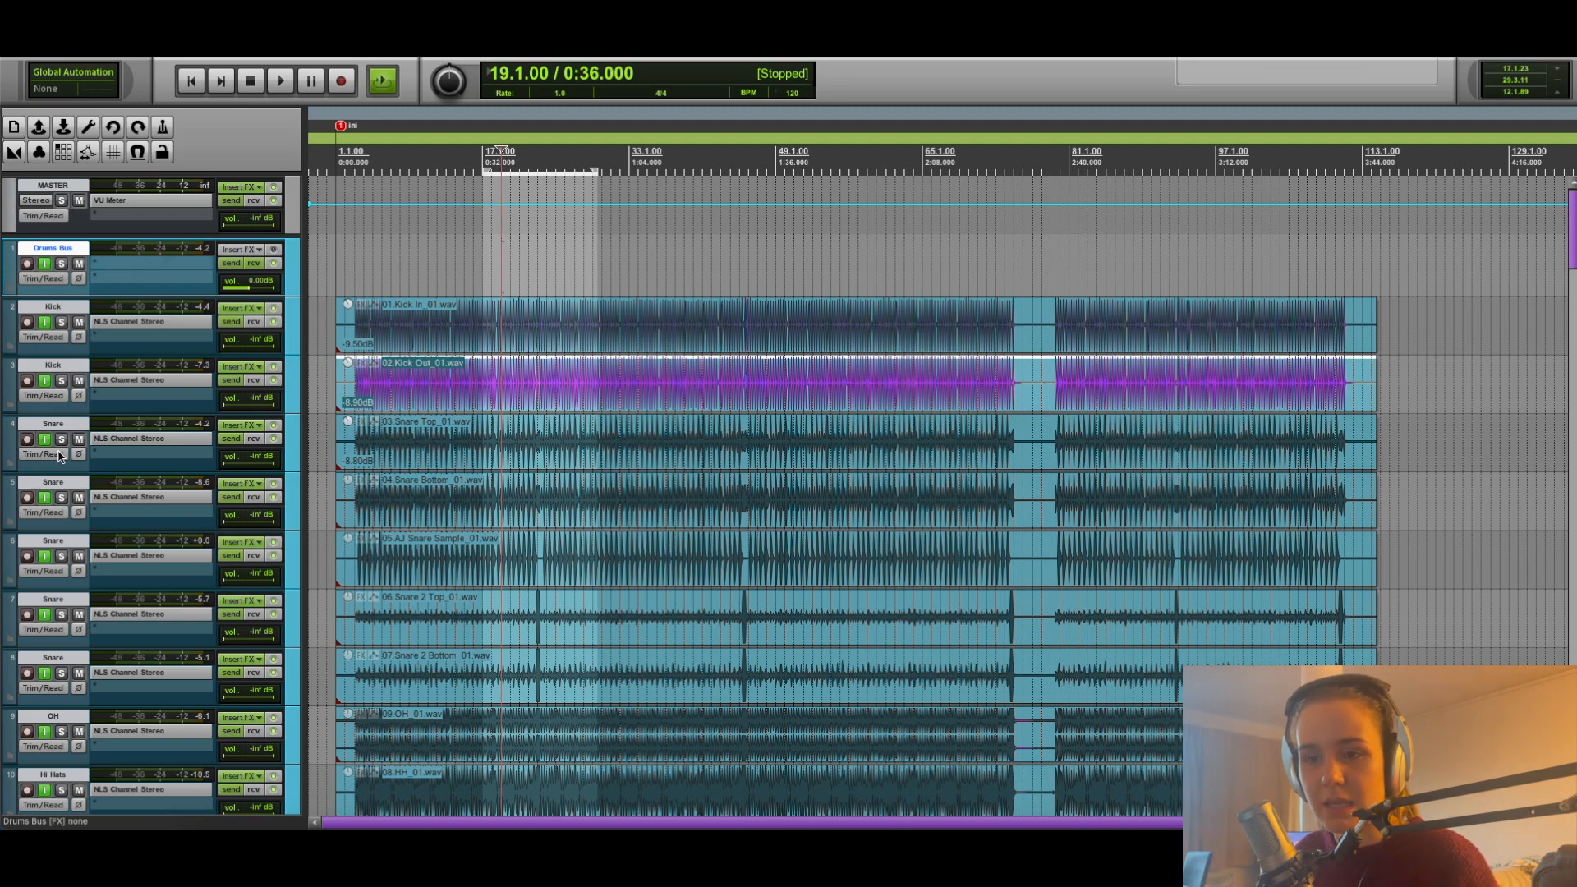
Review the routing tracks at the session's end by selecting buses V through E together, followed by the 2 Bus track alone.
scroll(39, 499, "down", 10)
scroll(6, 519, "down", 20)
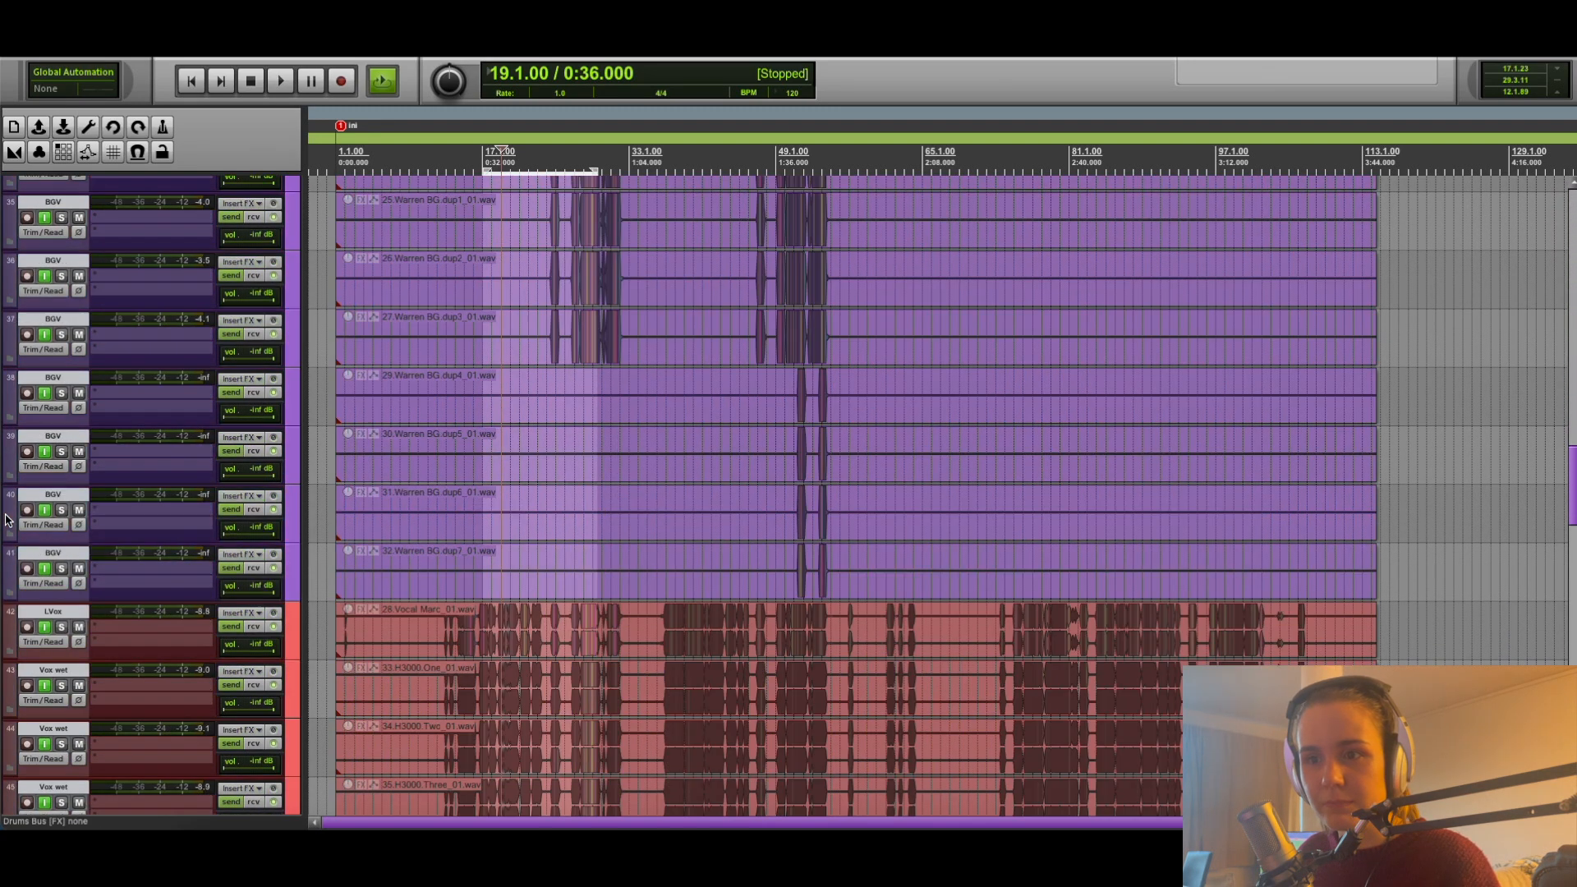
scroll(7, 519, "down", 15)
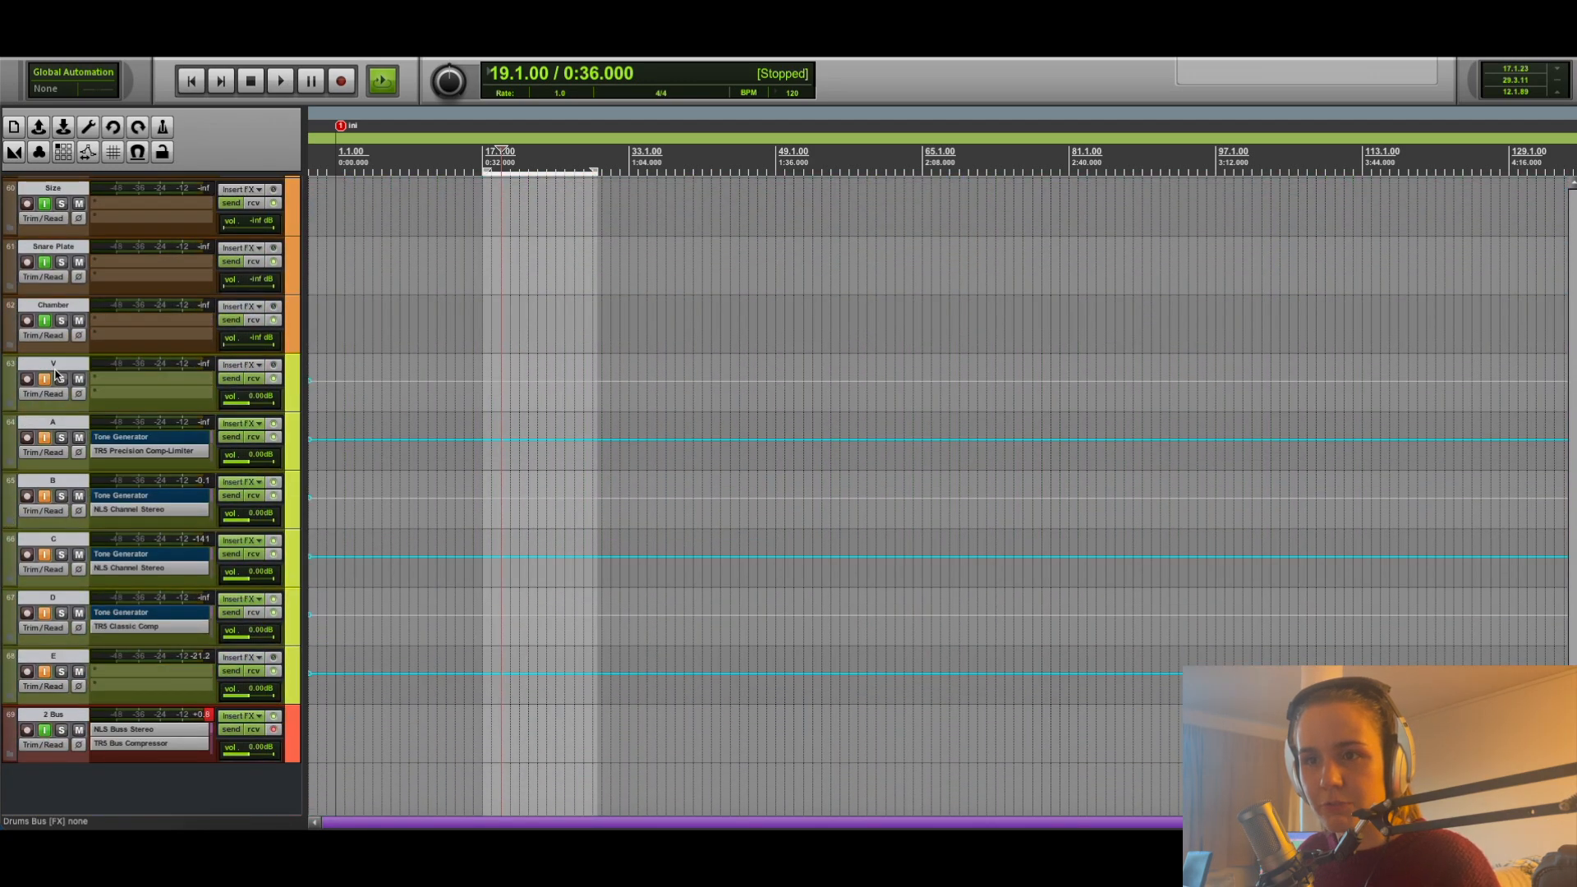
left_click(55, 373)
left_click(56, 657, "shift")
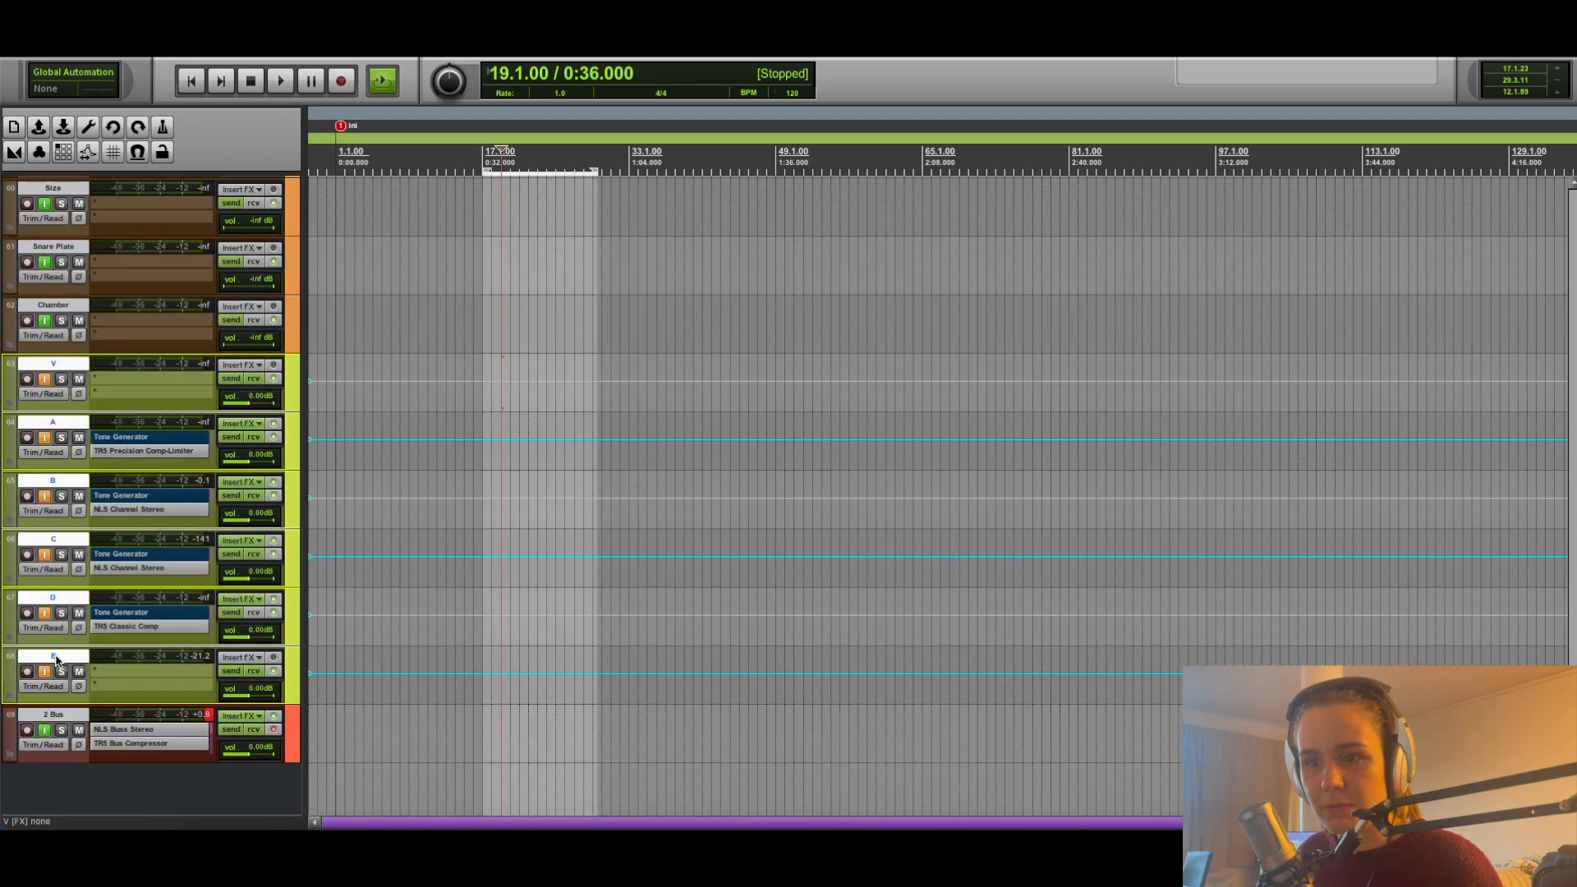
left_click(61, 717)
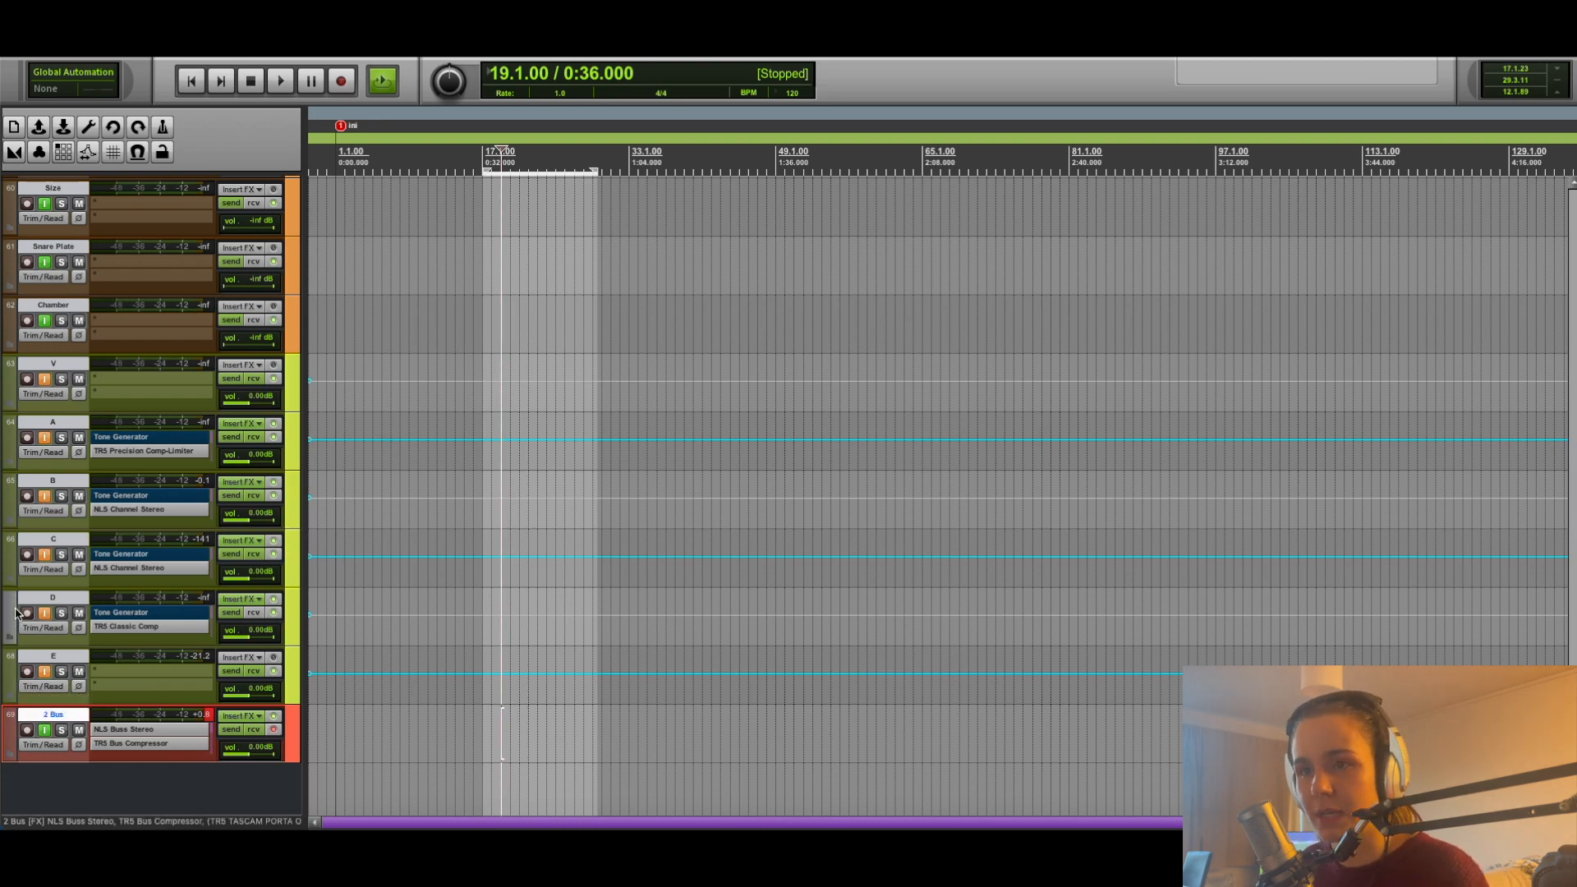
scroll(12, 612, "up", 7)
scroll(12, 612, "up", 20)
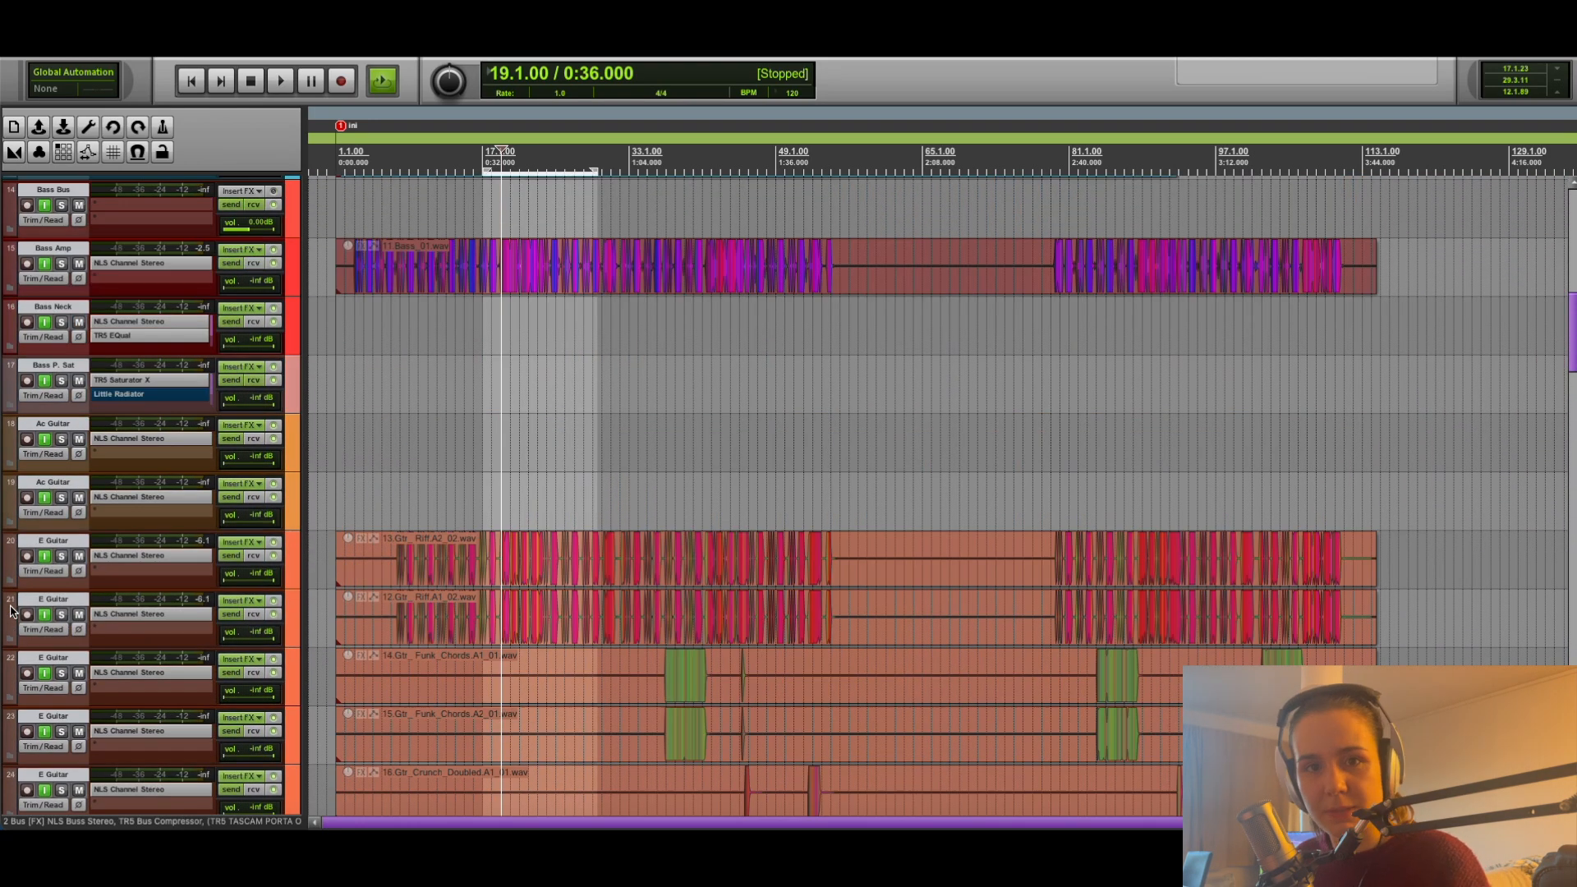